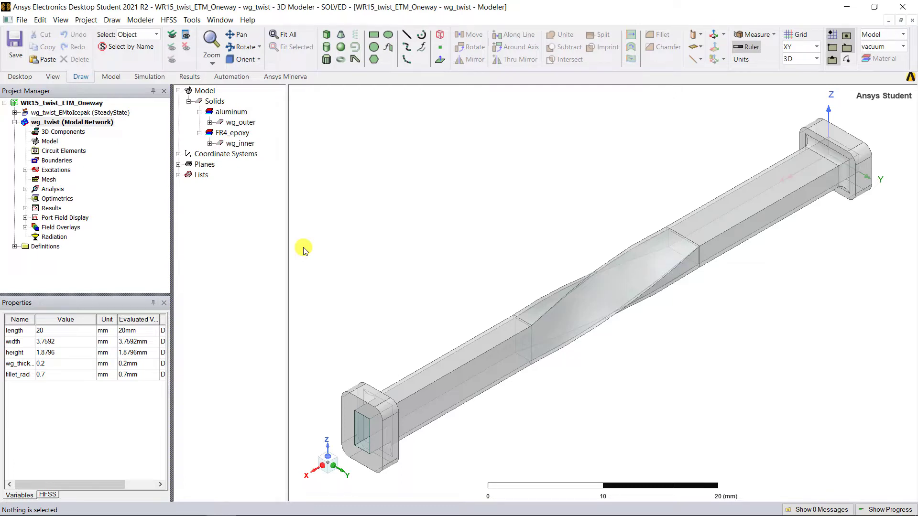
# Step: Insert a new Icepak design, IcepakDesign1, into the project, then reopen the wg_twist design
pyautogui.click(29, 77)
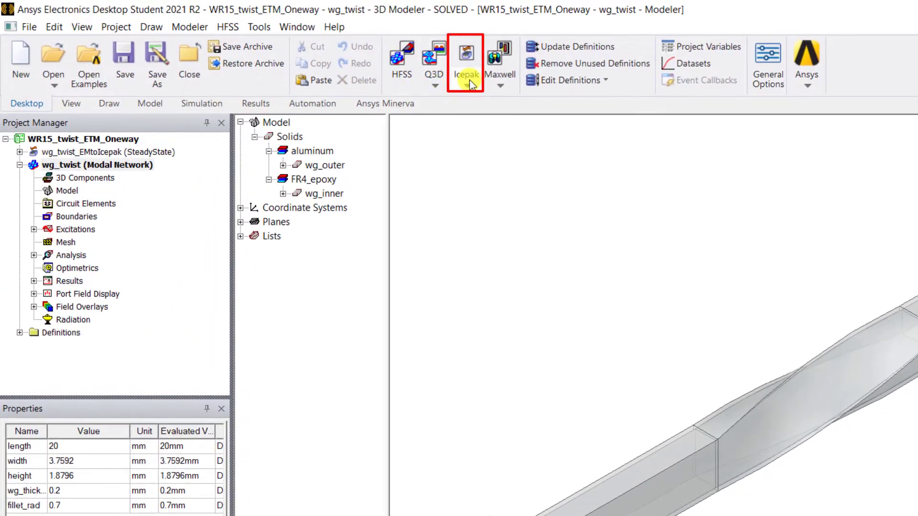
pyautogui.click(346, 61)
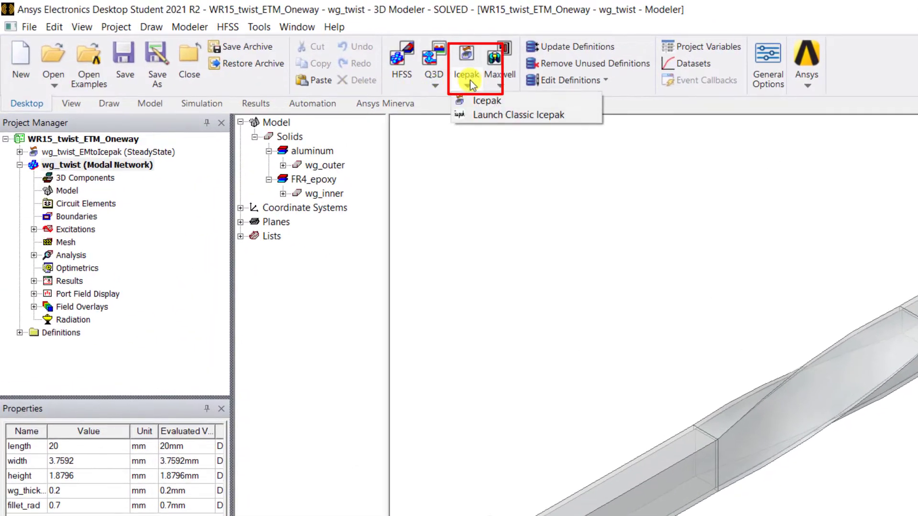
pyautogui.click(526, 101)
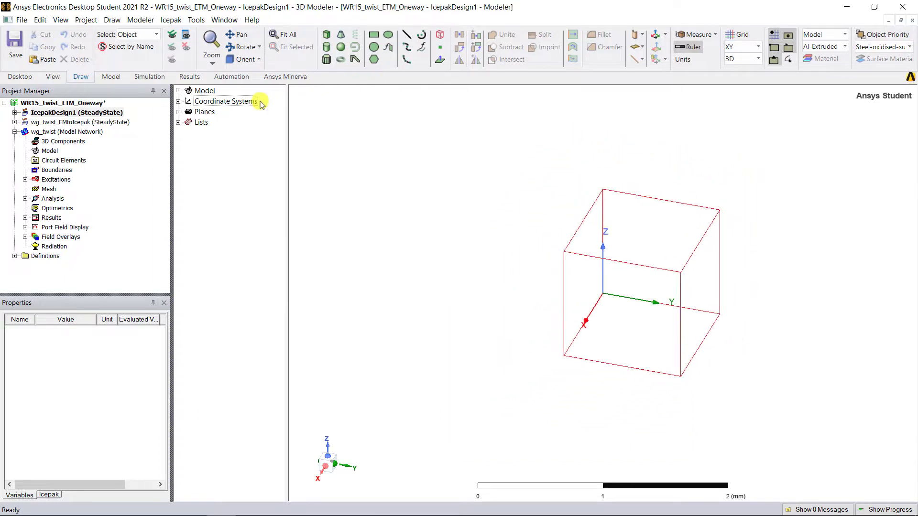
pyautogui.doubleClick(94, 134)
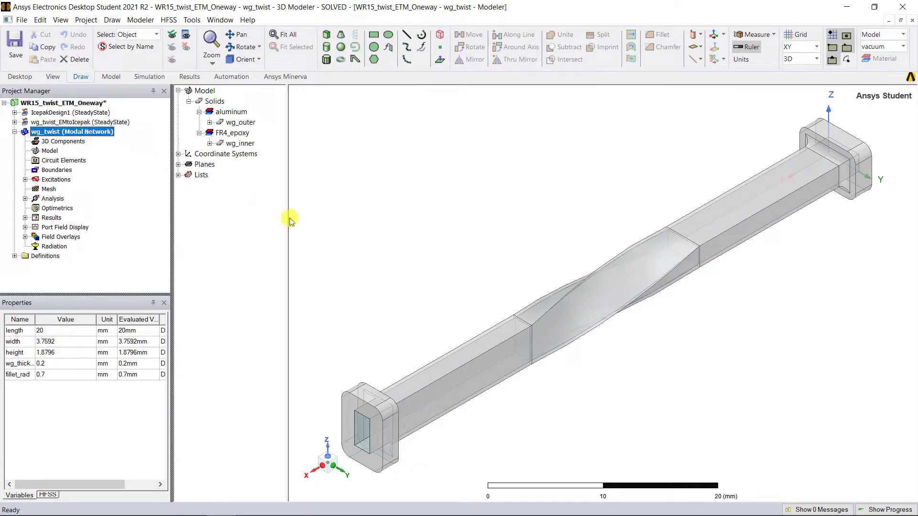
# Step: Copy wg_outer and wg_inner from wg_twist, paste them into IcepakDesign1, and fit the view
pyautogui.hotkey('ctrl', 'a')
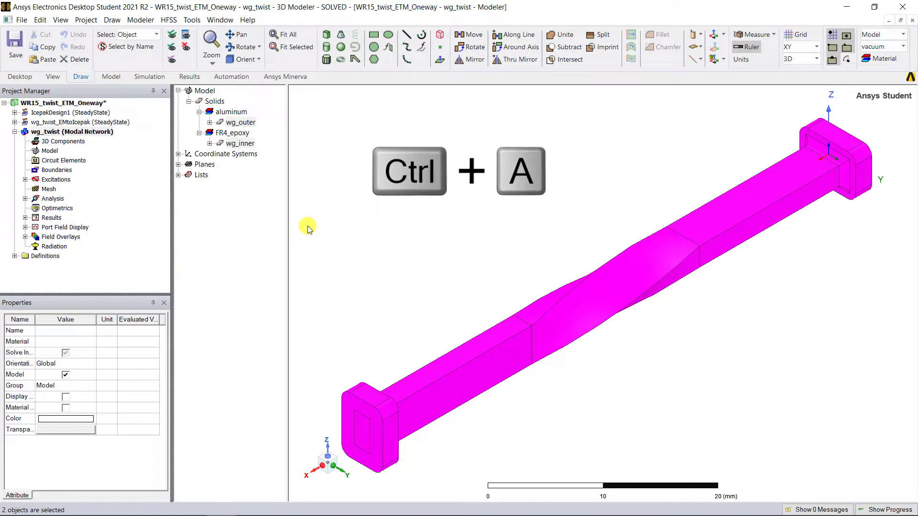
pyautogui.hotkey('ctrl', 'c')
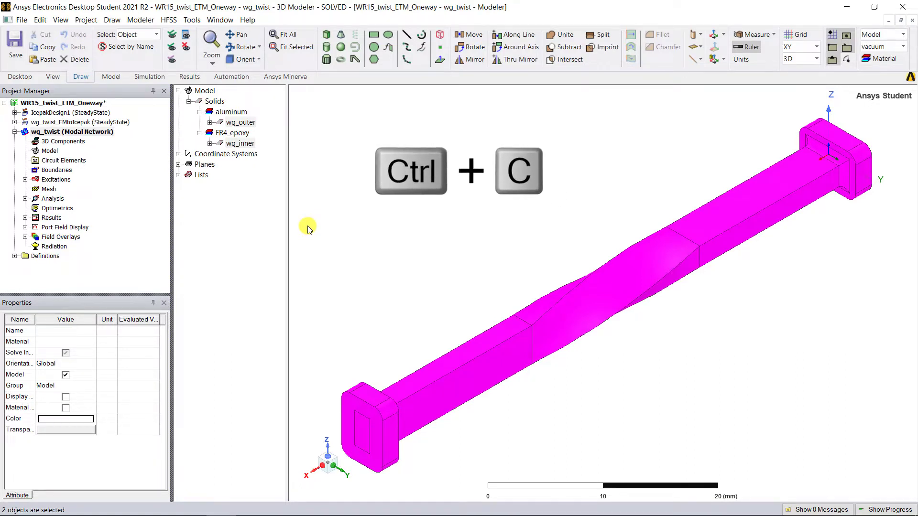
pyautogui.click(104, 112)
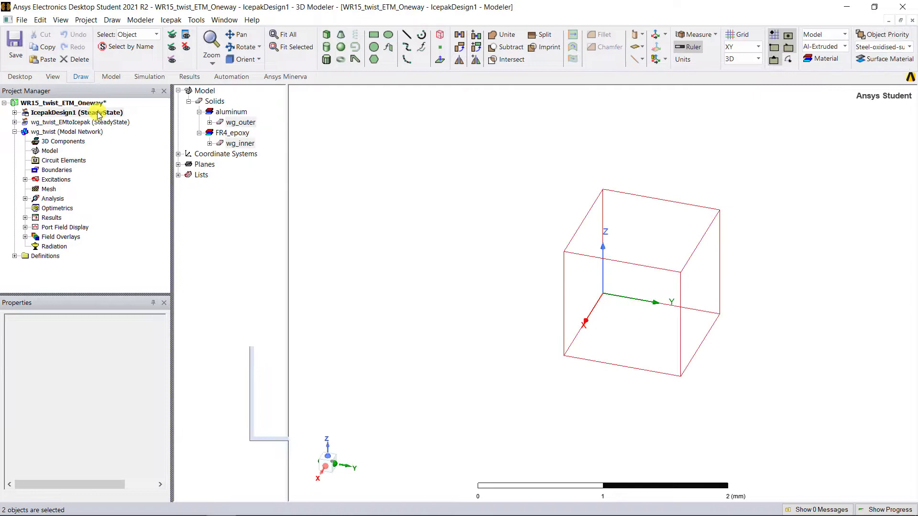
pyautogui.click(315, 234)
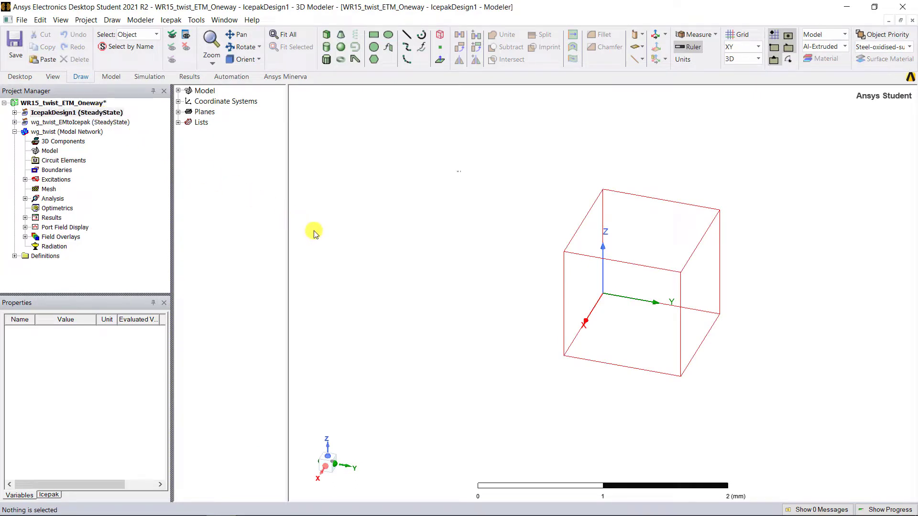
pyautogui.hotkey('ctrl', 'v')
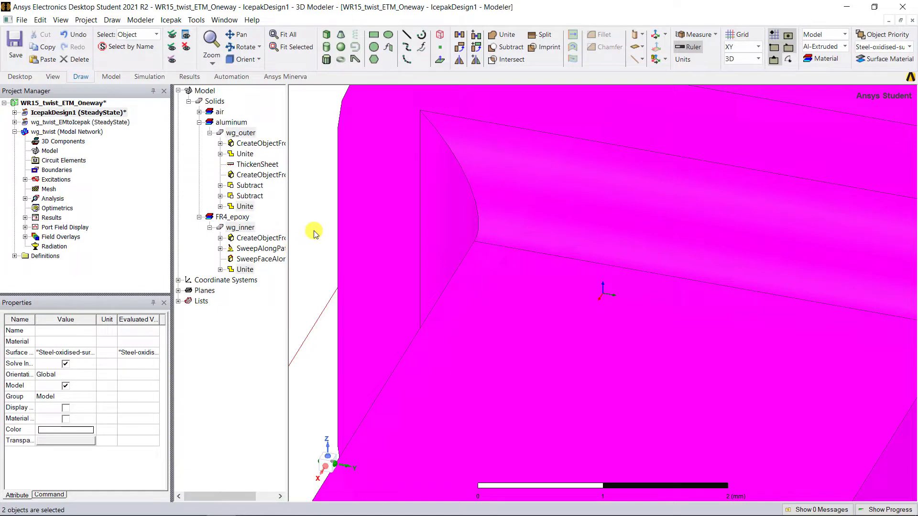
pyautogui.hotkey('ctrl', 'd')
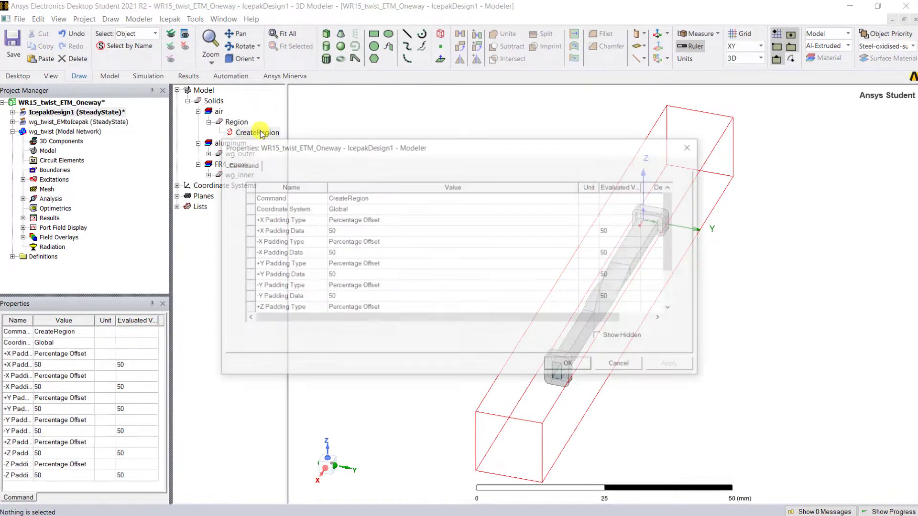
# Step: Set the region's +X/-X padding to 100 and +Y/-Y padding to 215
pyautogui.click(348, 233)
pyautogui.click(349, 233)
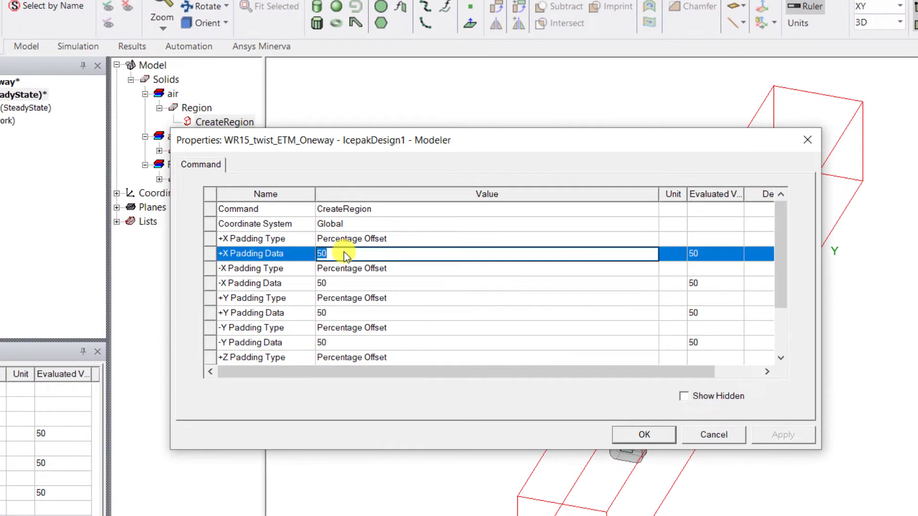
pyautogui.write('100')
pyautogui.click(336, 283)
pyautogui.write('100')
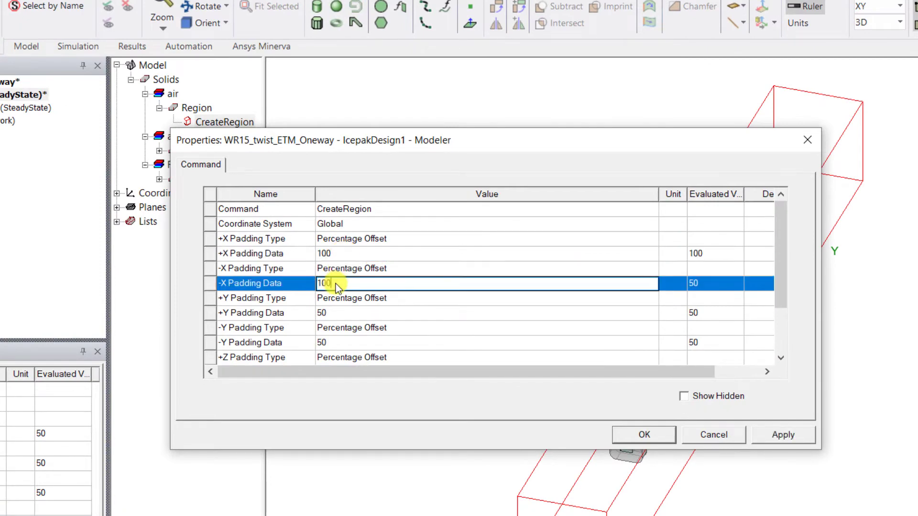
pyautogui.click(337, 313)
pyautogui.write('215')
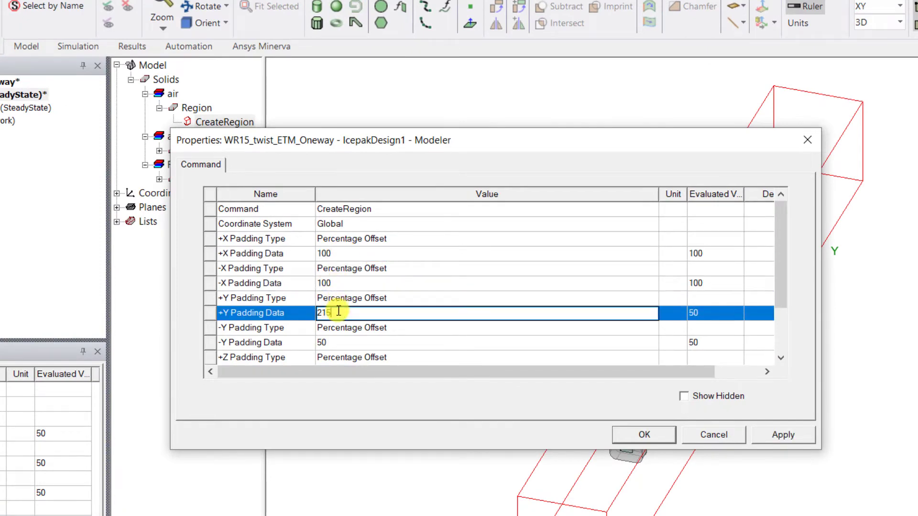
pyautogui.click(342, 339)
pyautogui.write('2')
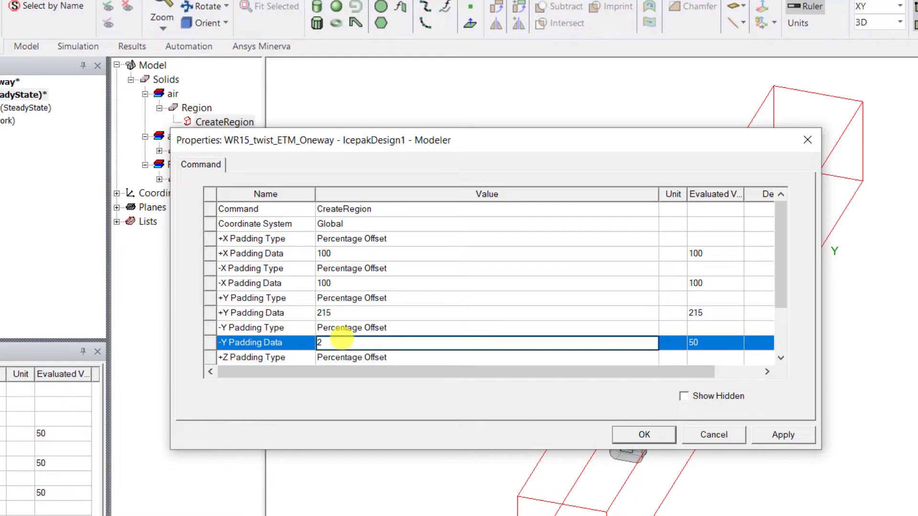
pyautogui.write('15')
# Step: Set the region's +Z/-Z padding to 215 and apply the new padding
pyautogui.scroll(-2, 342, 340)
pyautogui.click(339, 313)
pyautogui.write('2')
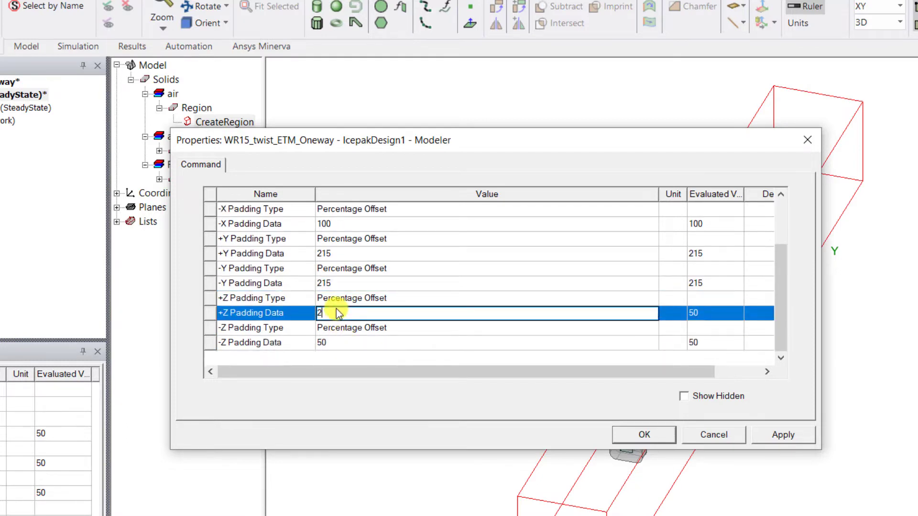
pyautogui.write('15')
pyautogui.click(348, 340)
pyautogui.write('2')
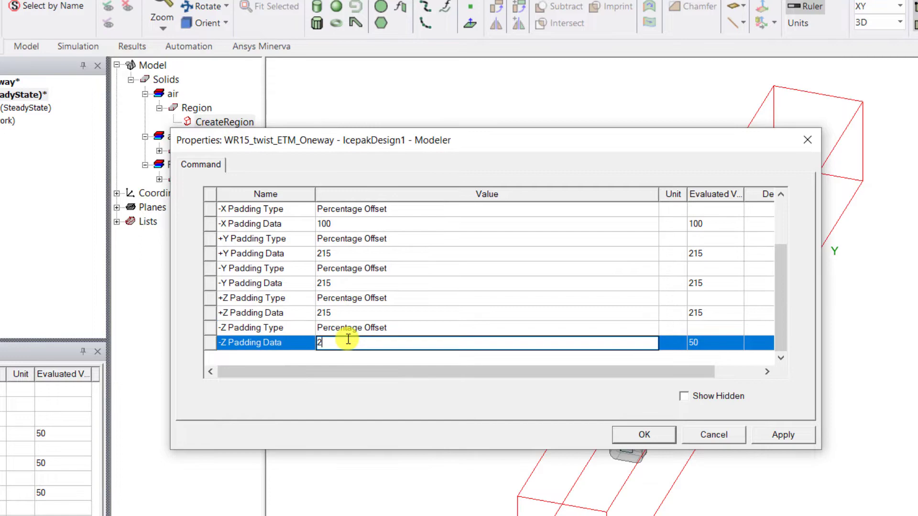
pyautogui.write('15')
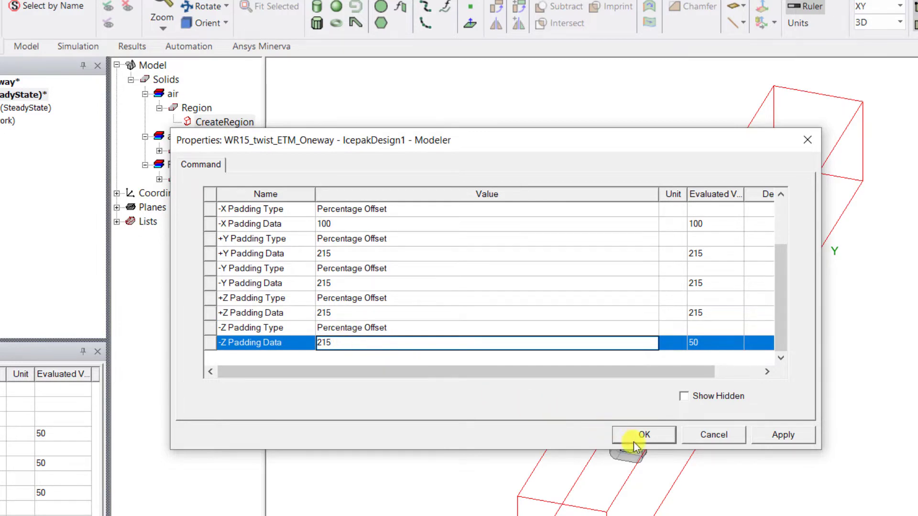
pyautogui.click(659, 437)
pyautogui.click(439, 332)
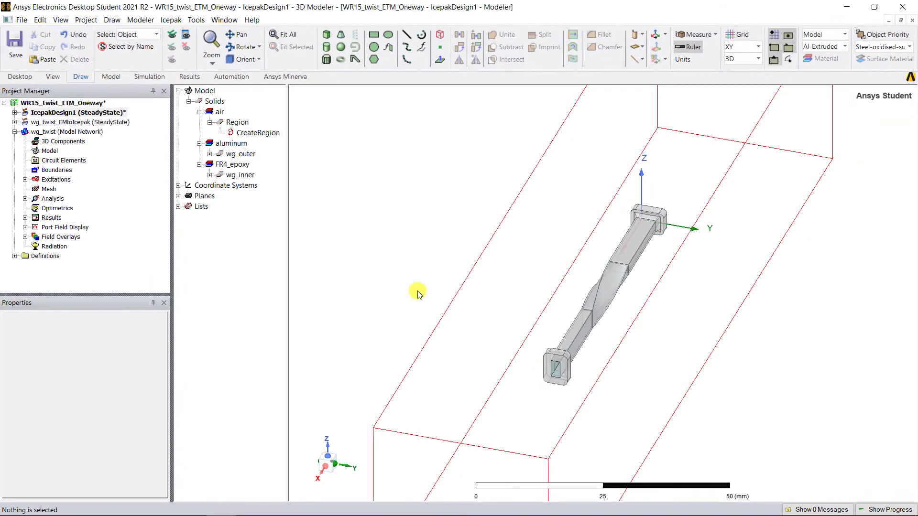
# Step: Set IcepakDesign1's solution type to Steady State with Temperature and Flow
pyautogui.hotkey('ctrl', 'd')
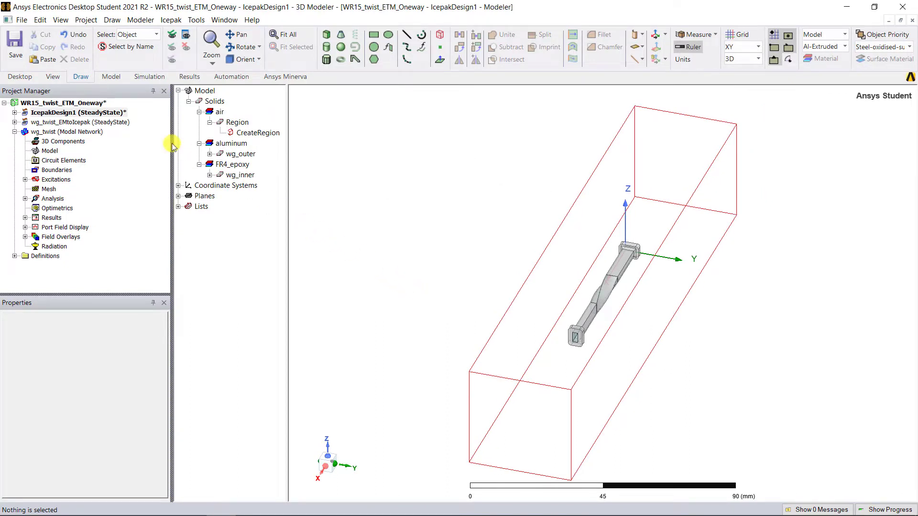
pyautogui.click(120, 113)
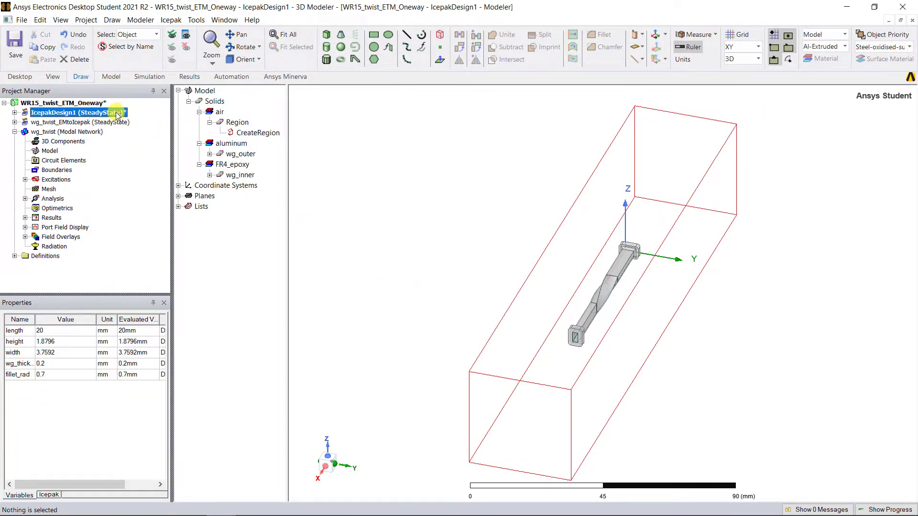
pyautogui.rightClick(119, 115)
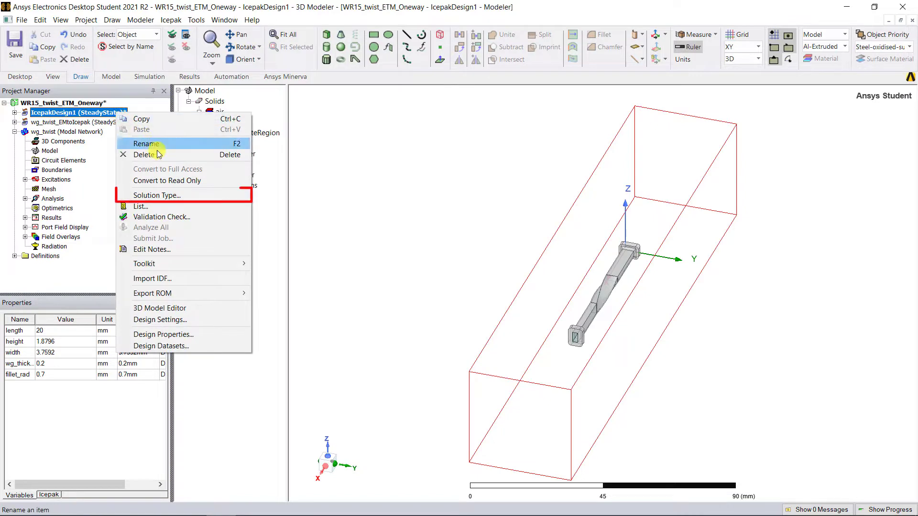
pyautogui.click(202, 196)
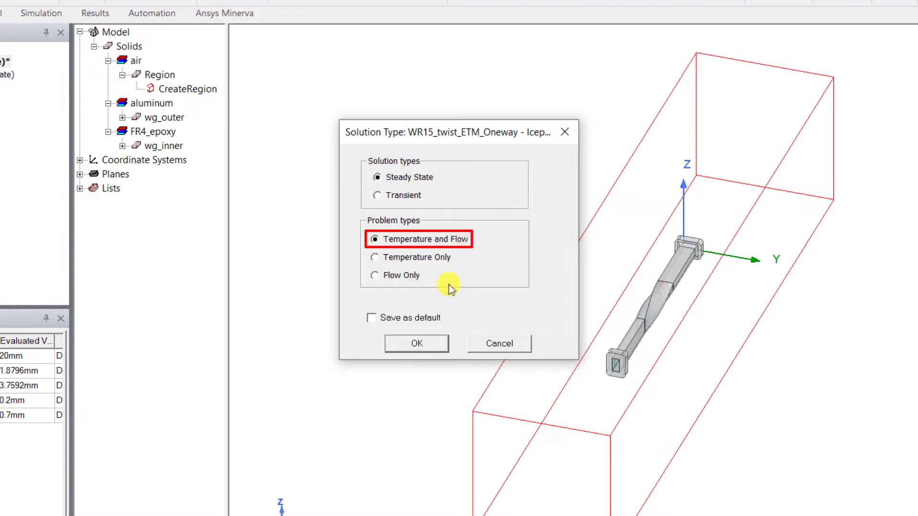
pyautogui.click(420, 343)
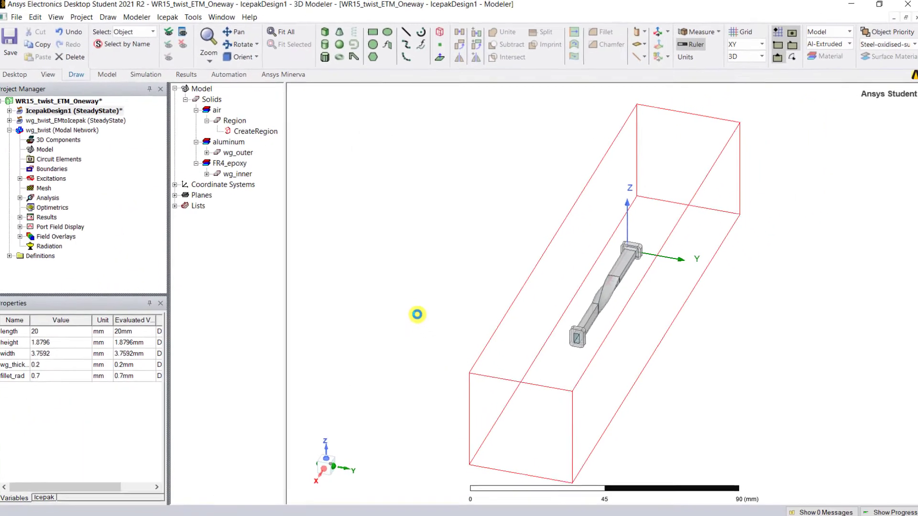
pyautogui.press('f')
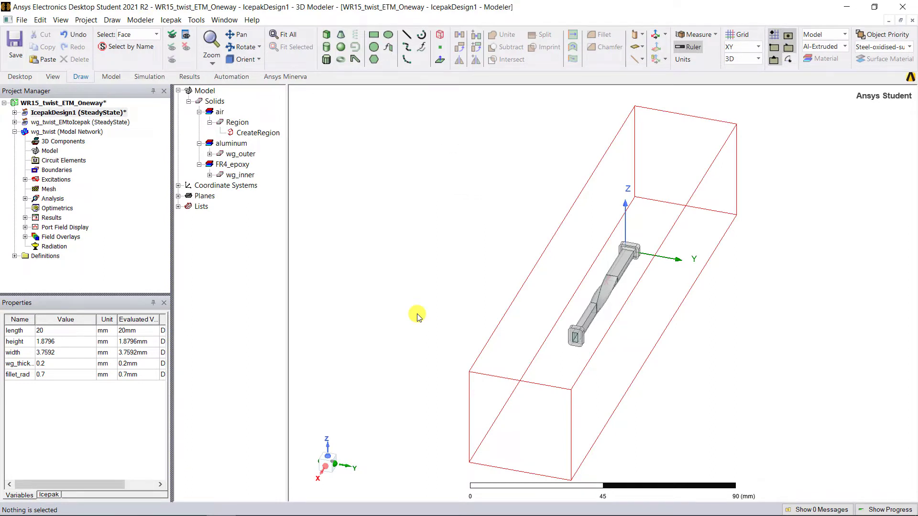
# Step: Make the air region's far face an opening named Inlet with 1 m_per_sec X velocity
pyautogui.click(679, 157)
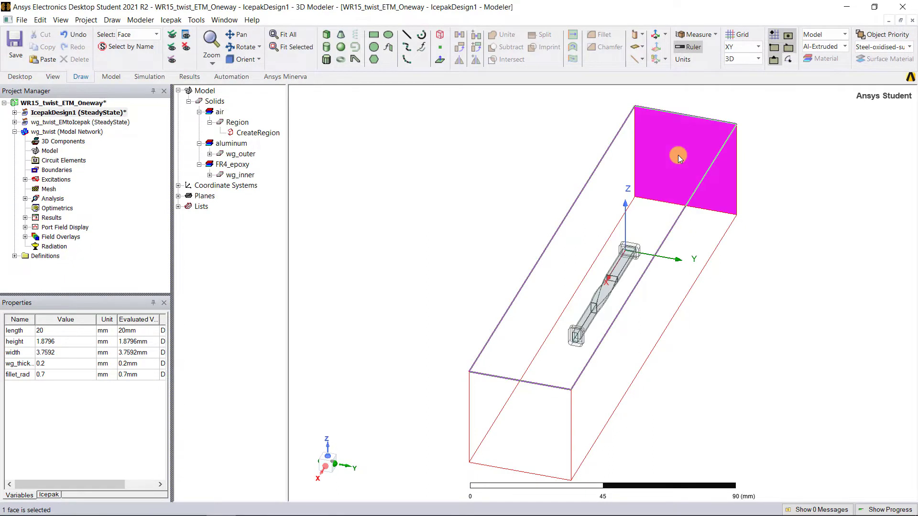
pyautogui.rightClick(678, 158)
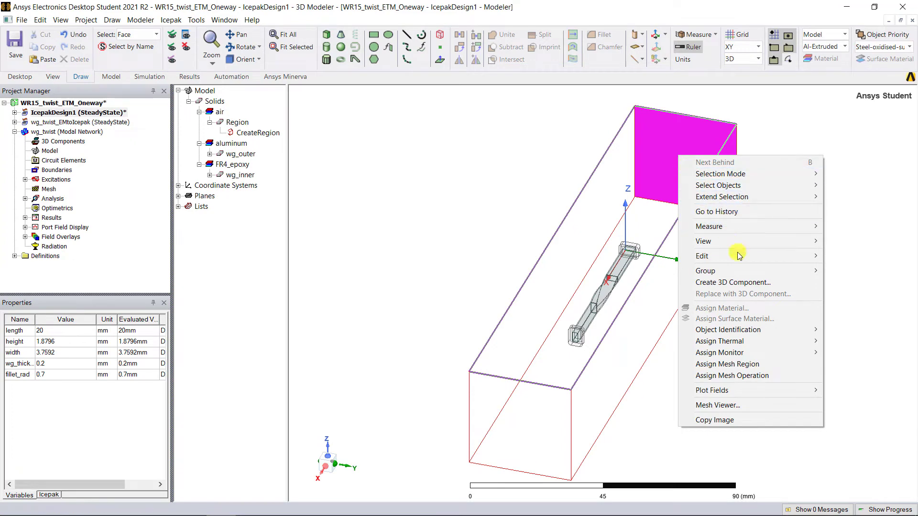
pyautogui.moveTo(784, 341)
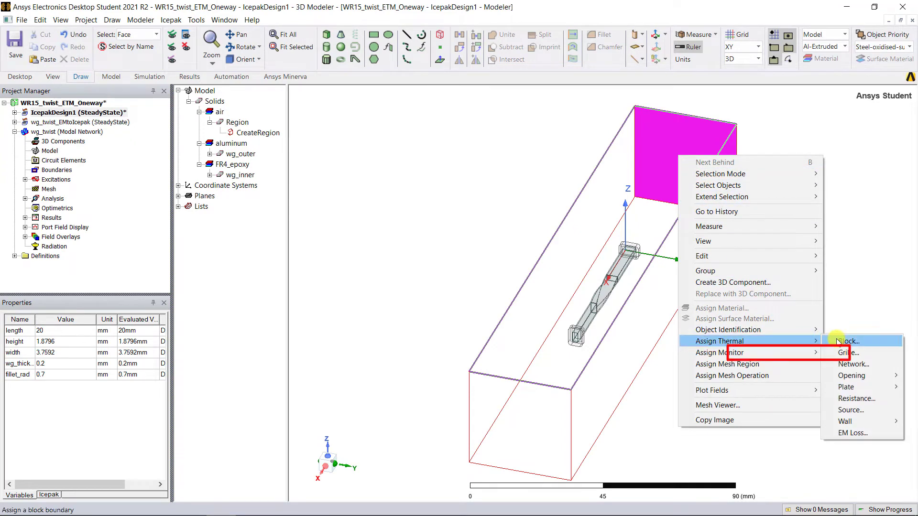
pyautogui.moveTo(858, 375)
pyautogui.click(753, 375)
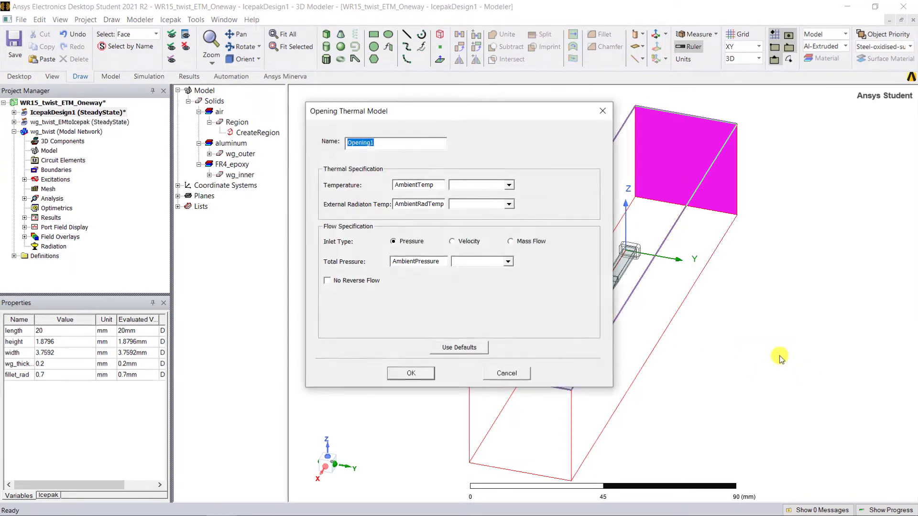
pyautogui.write('Inlet')
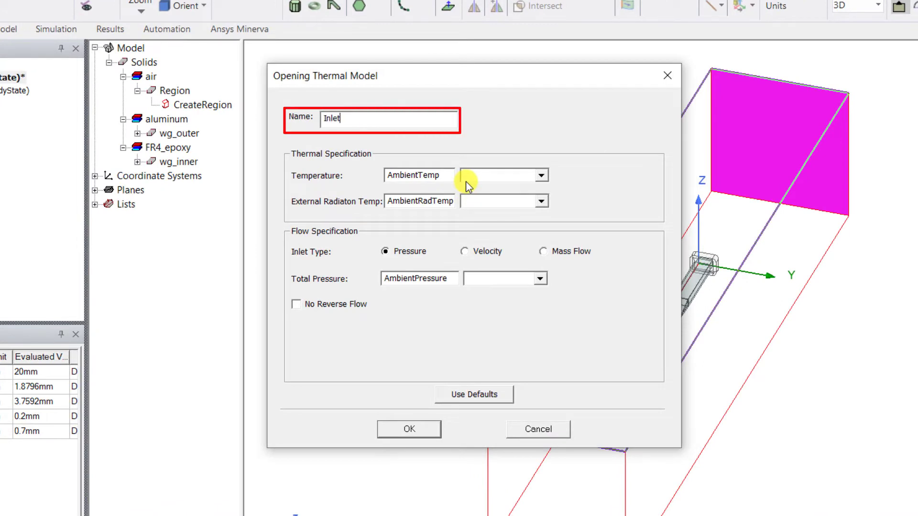
pyautogui.click(465, 252)
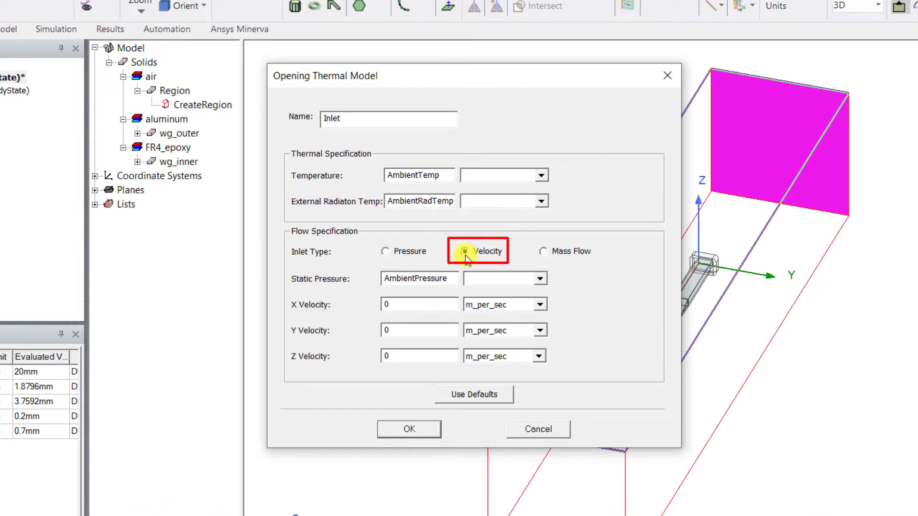
pyautogui.doubleClick(384, 304)
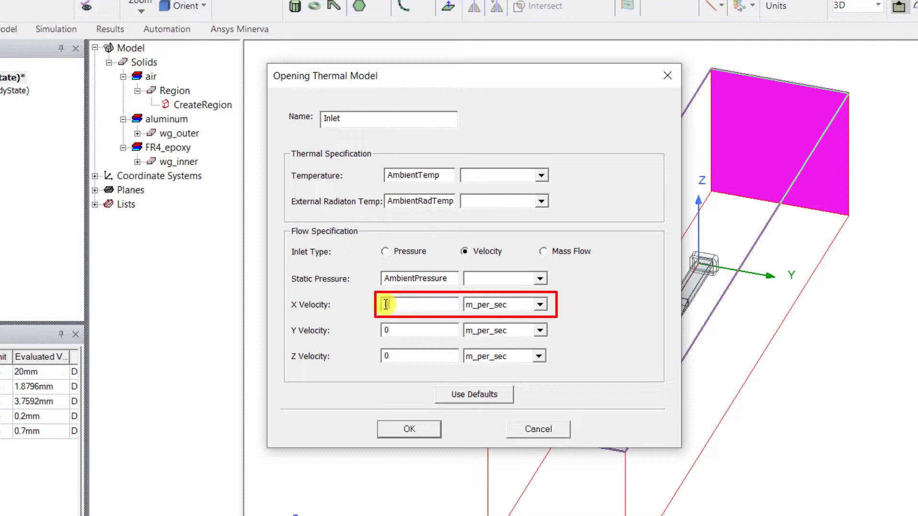
pyautogui.write('1')
pyautogui.click(419, 432)
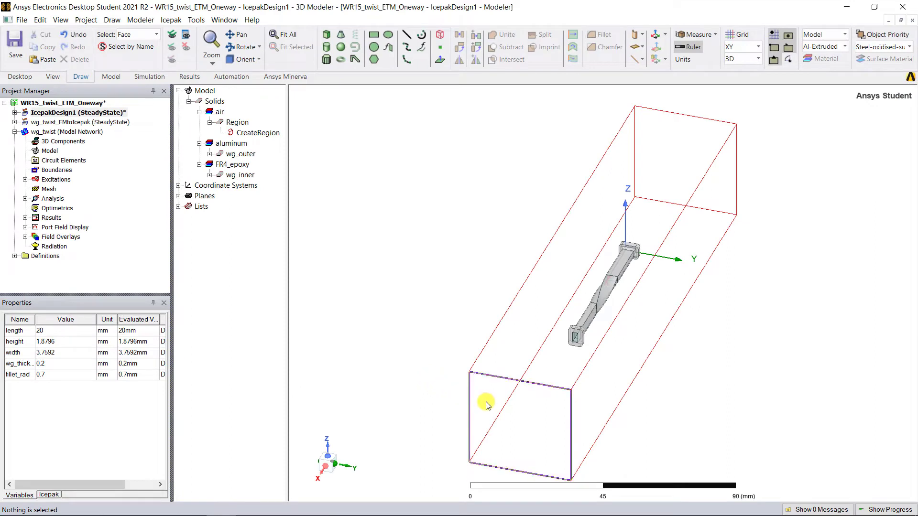
# Step: Assign a free opening named Outlet at ambient pressure to the air region's front face
pyautogui.click(486, 405)
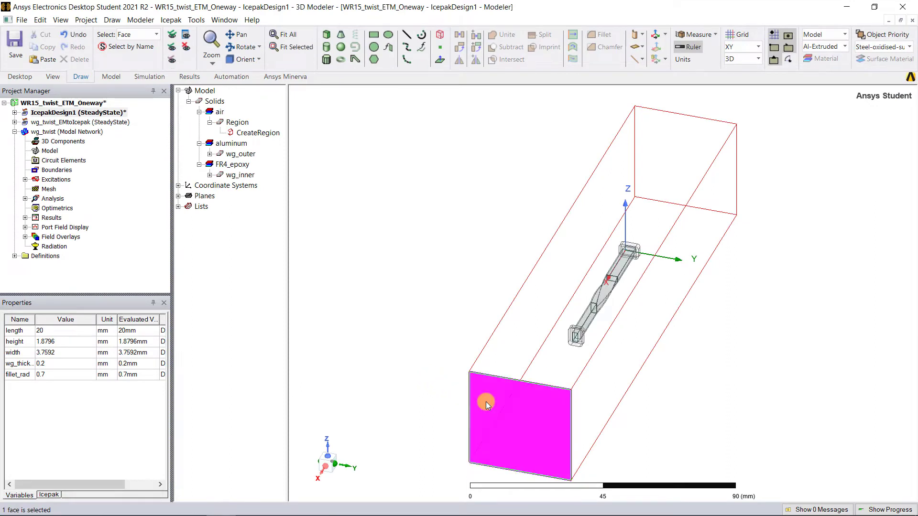
pyautogui.rightClick(486, 405)
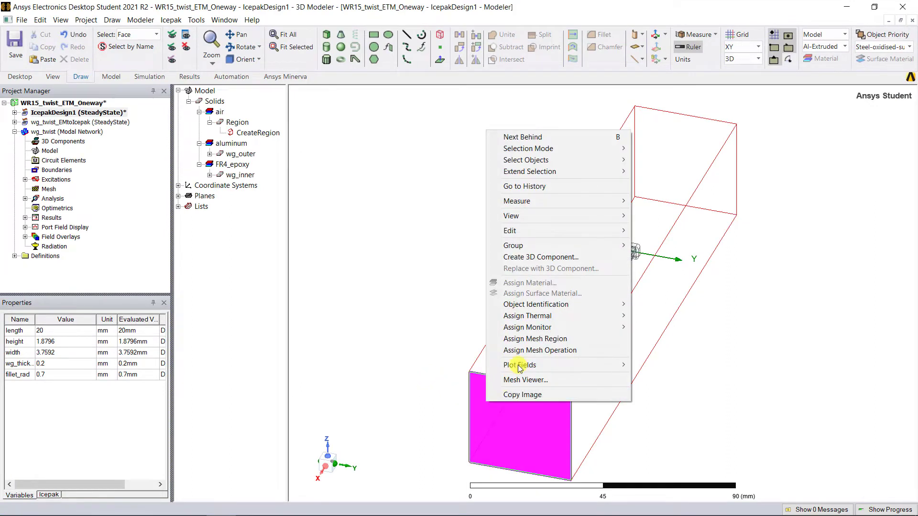
pyautogui.moveTo(615, 315)
pyautogui.moveTo(670, 350)
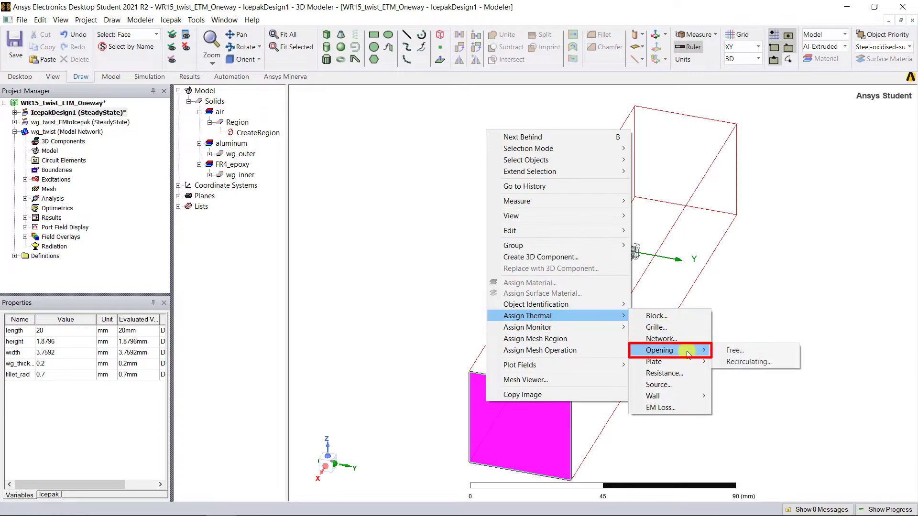
pyautogui.click(762, 352)
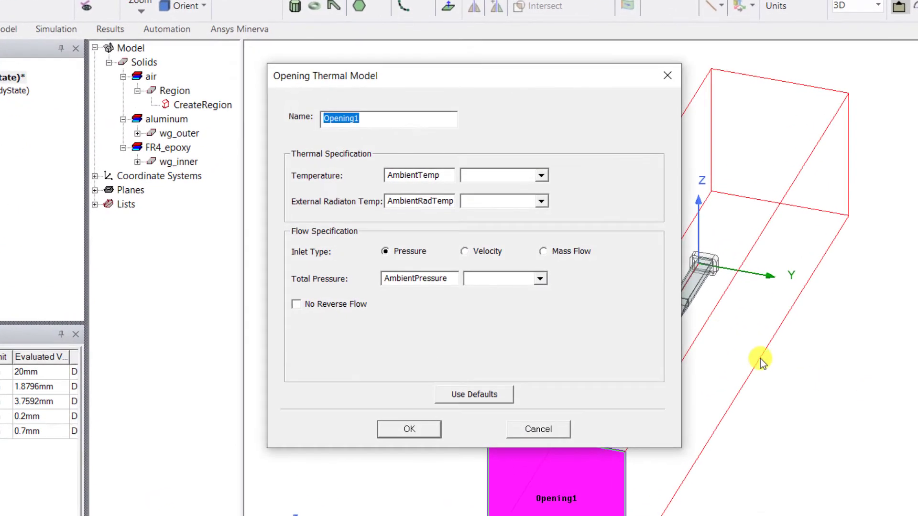
pyautogui.write('Outlet')
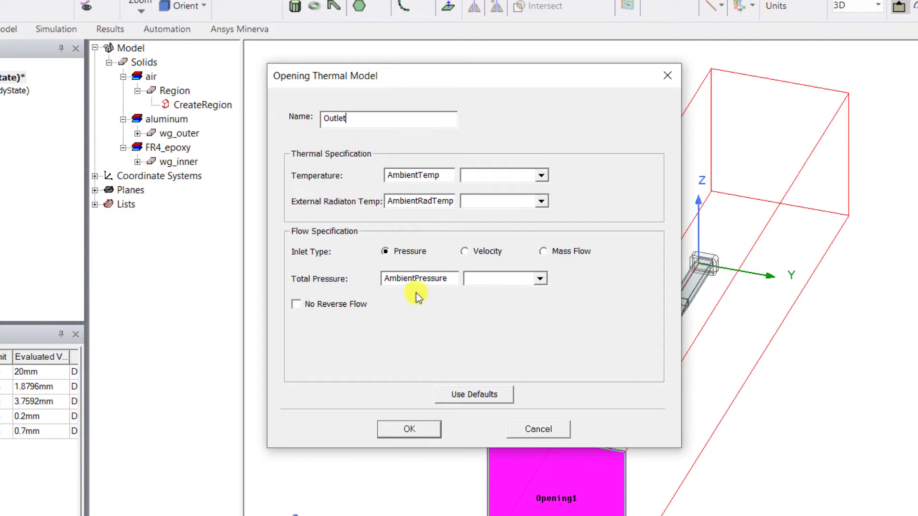
pyautogui.click(428, 433)
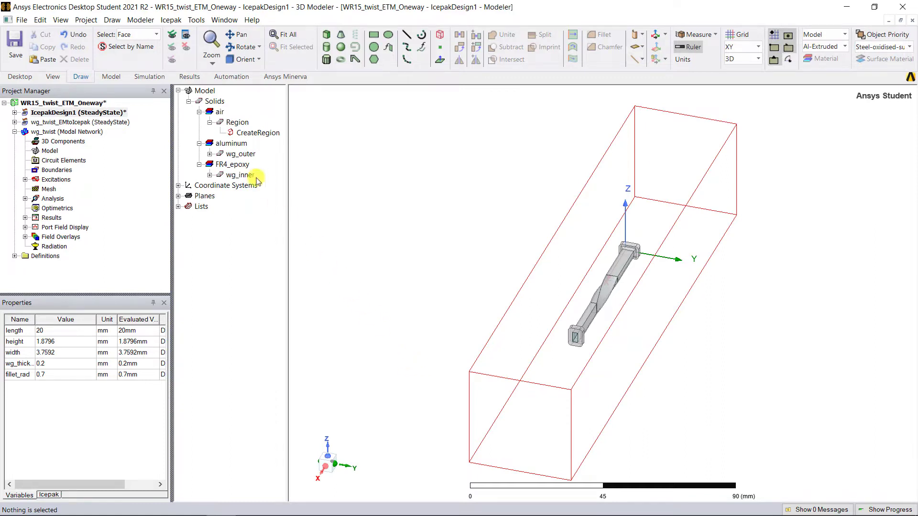
# Step: Select wg_outer and wg_inner in the model tree and assign an EM Loss to them
pyautogui.click(209, 122)
pyautogui.click(240, 143)
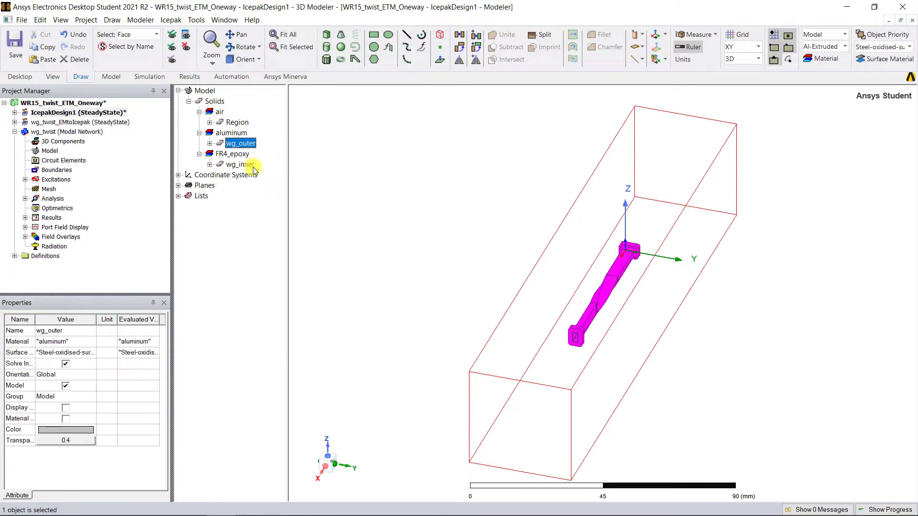
pyautogui.keyDown('ctrl'); pyautogui.click(252, 165); pyautogui.keyUp('ctrl')
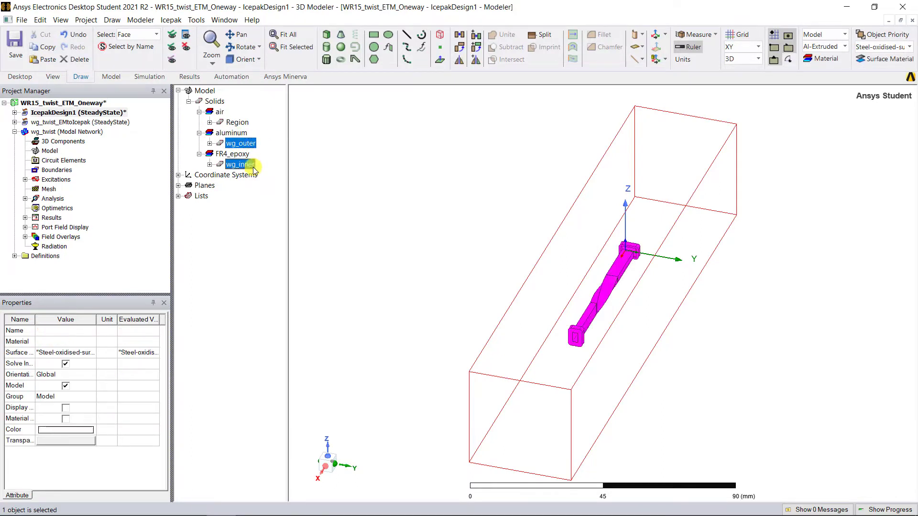
pyautogui.rightClick(300, 184)
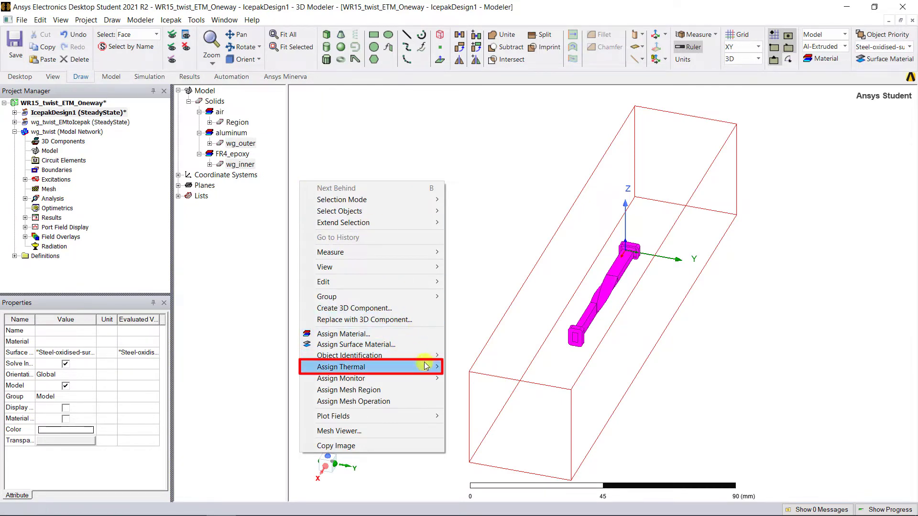
pyautogui.moveTo(437, 367)
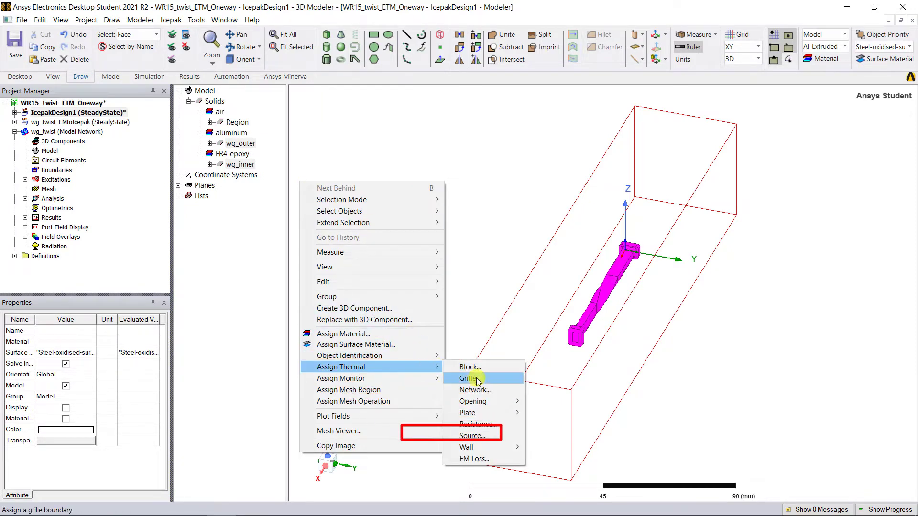
pyautogui.click(507, 459)
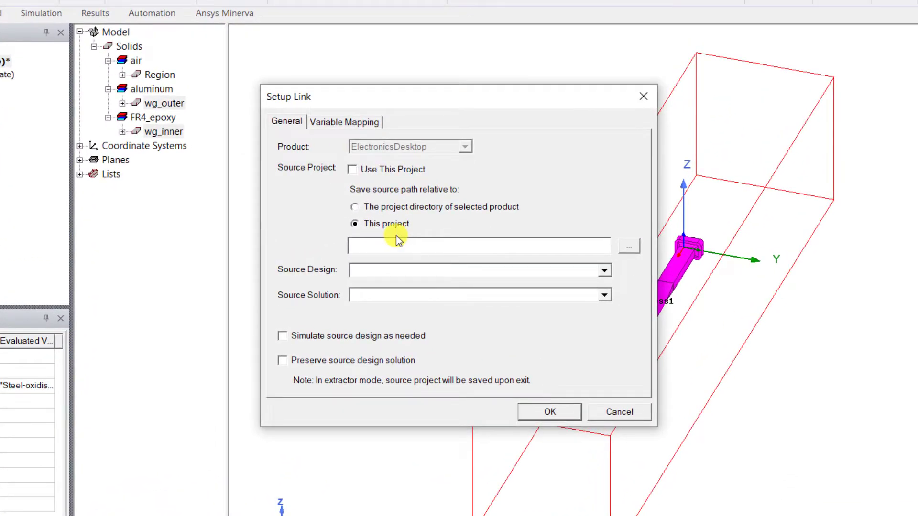
# Step: Link the loss to this project's wg_twist Setup1 : LastAdaptive at 30GHz, mapping variables by name
pyautogui.click(352, 171)
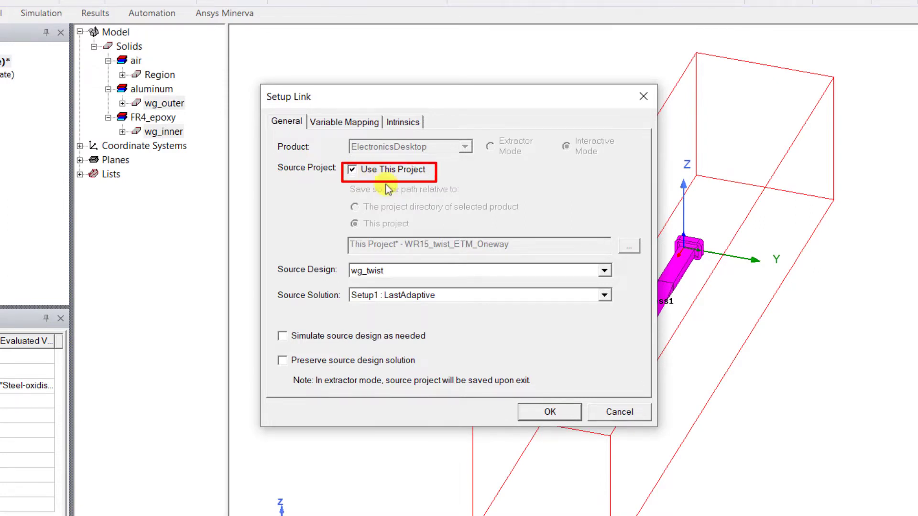
pyautogui.click(527, 272)
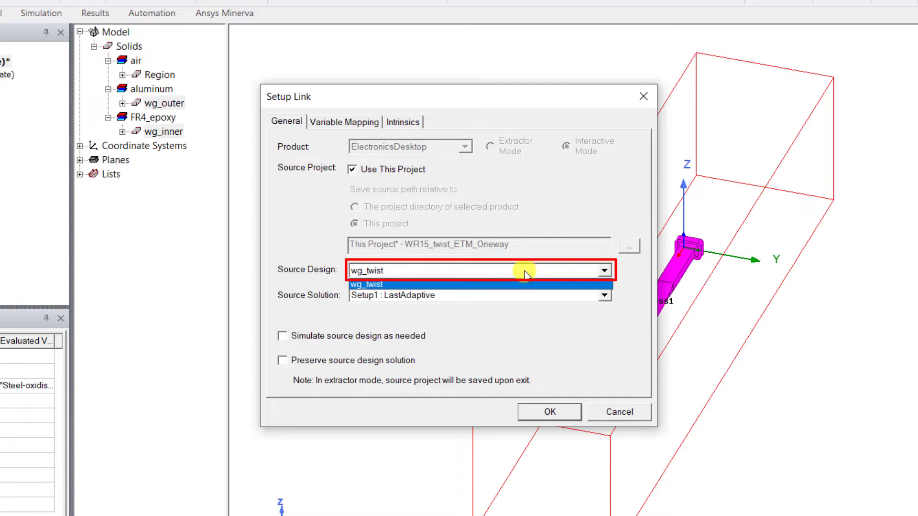
pyautogui.click(526, 272)
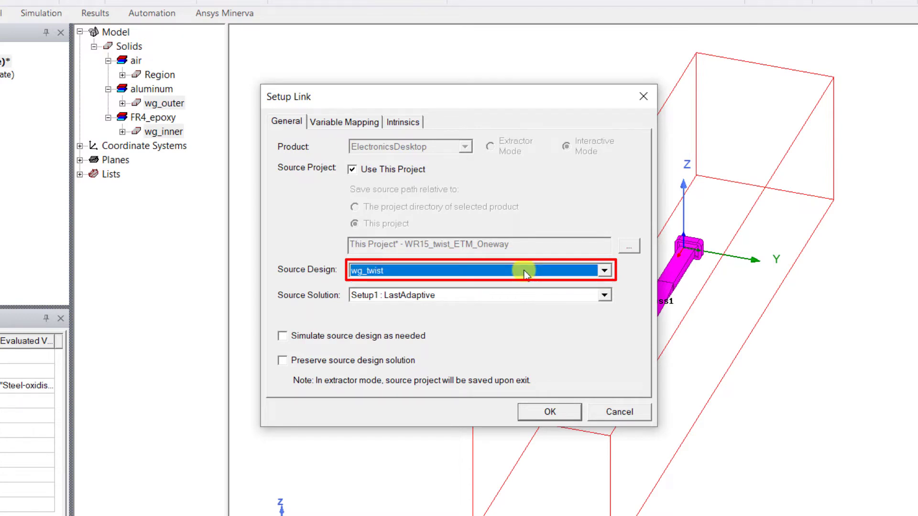
pyautogui.click(535, 296)
pyautogui.click(535, 296)
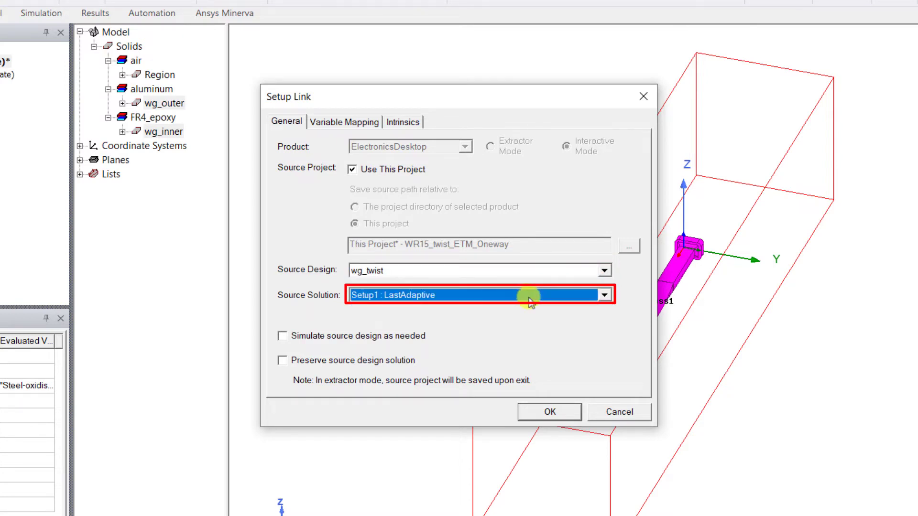
pyautogui.click(283, 336)
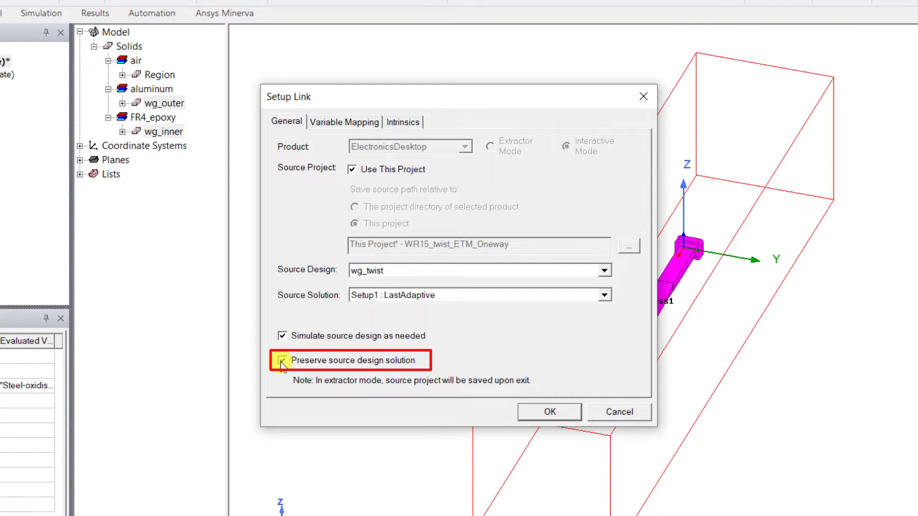
pyautogui.click(347, 123)
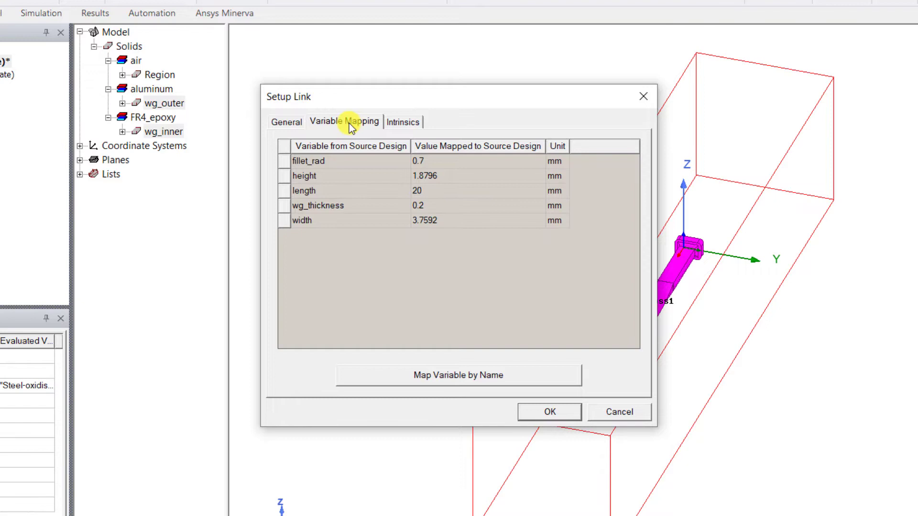
pyautogui.click(499, 375)
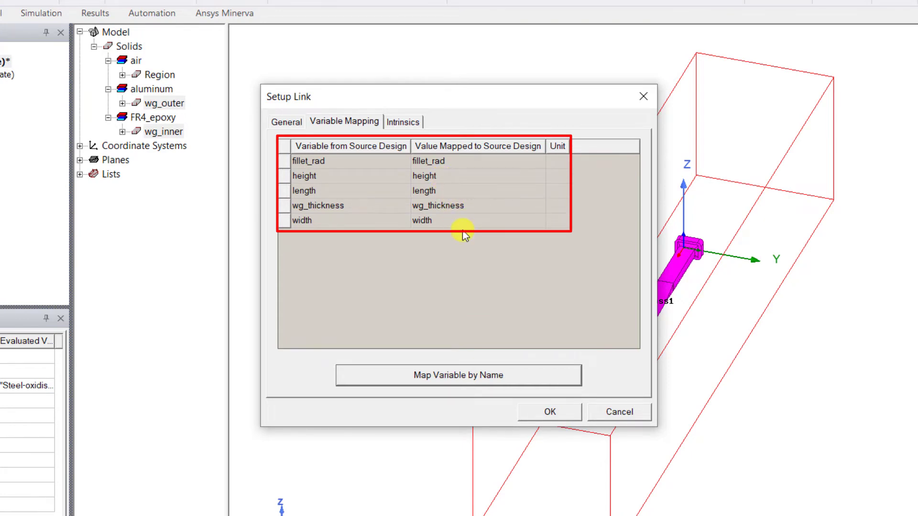
pyautogui.click(403, 122)
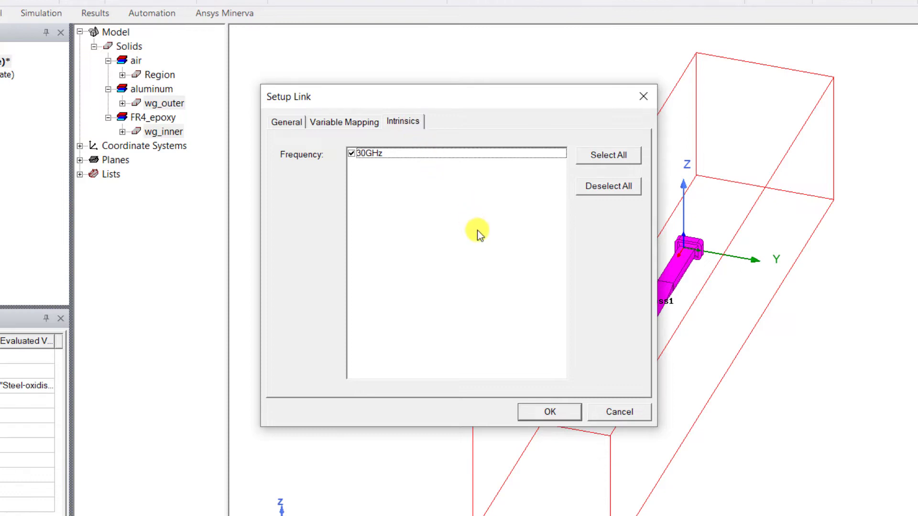
pyautogui.click(566, 418)
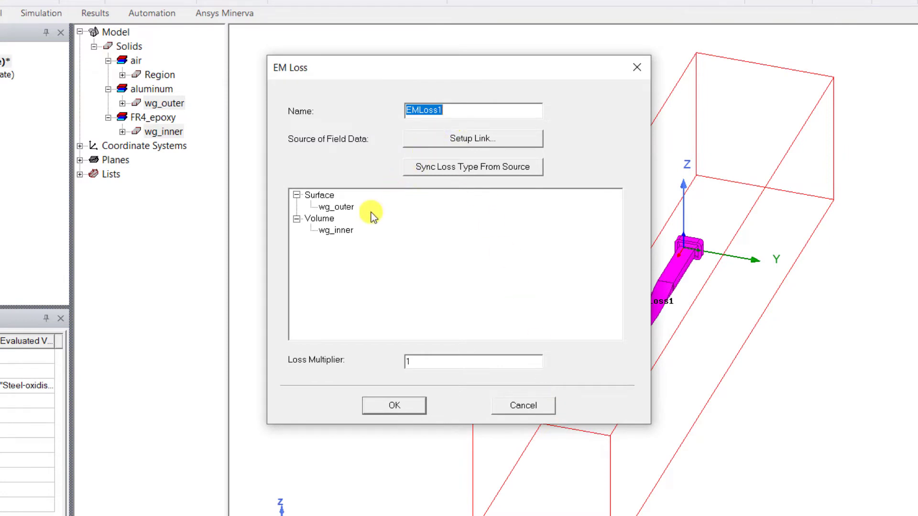
# Step: Accept EMLoss1 with wg_outer as surface loss and wg_inner as volume loss, then reopen IcepakDesign1
pyautogui.click(349, 210)
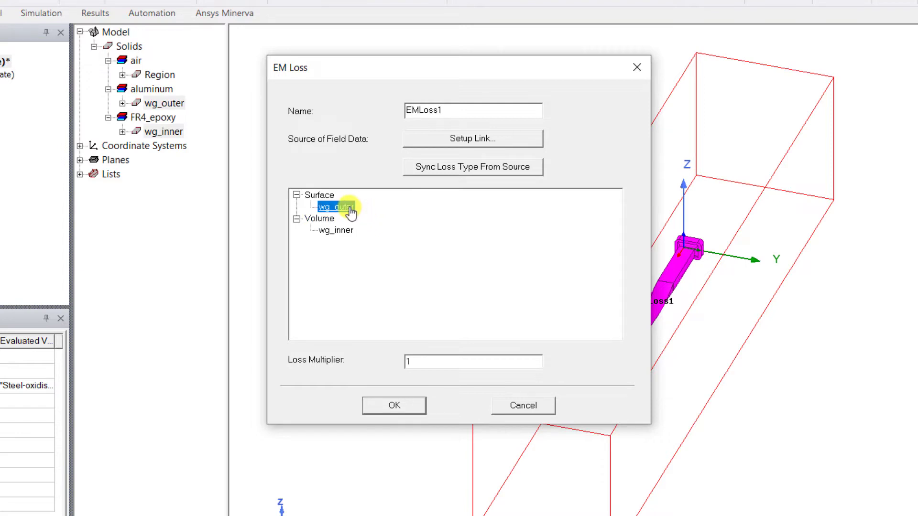
pyautogui.click(348, 232)
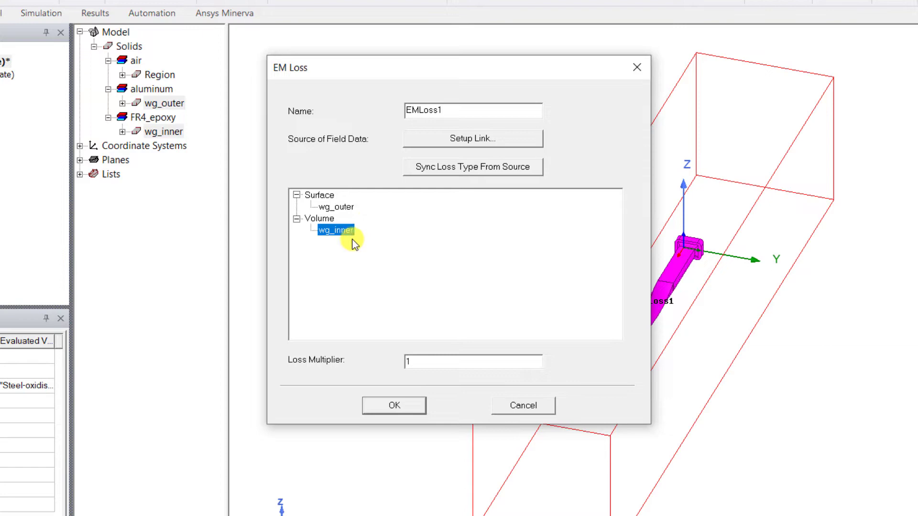
pyautogui.click(423, 405)
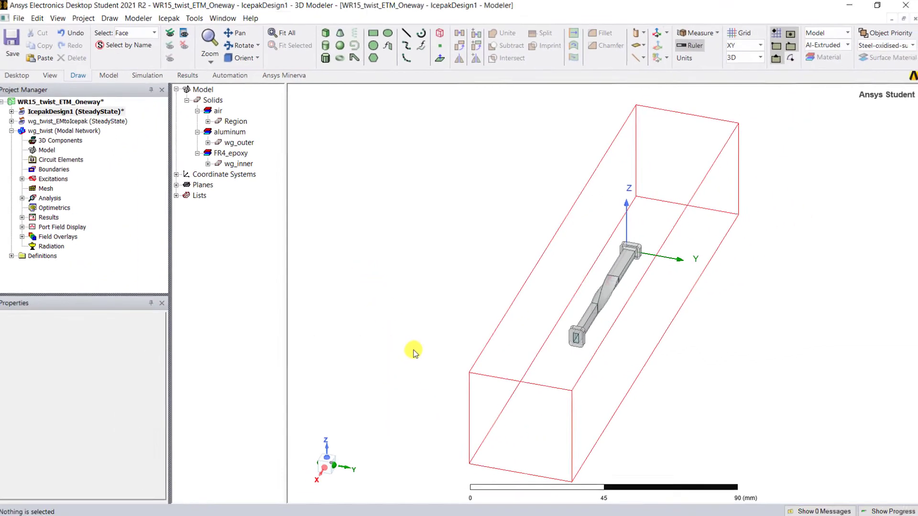
pyautogui.doubleClick(24, 112)
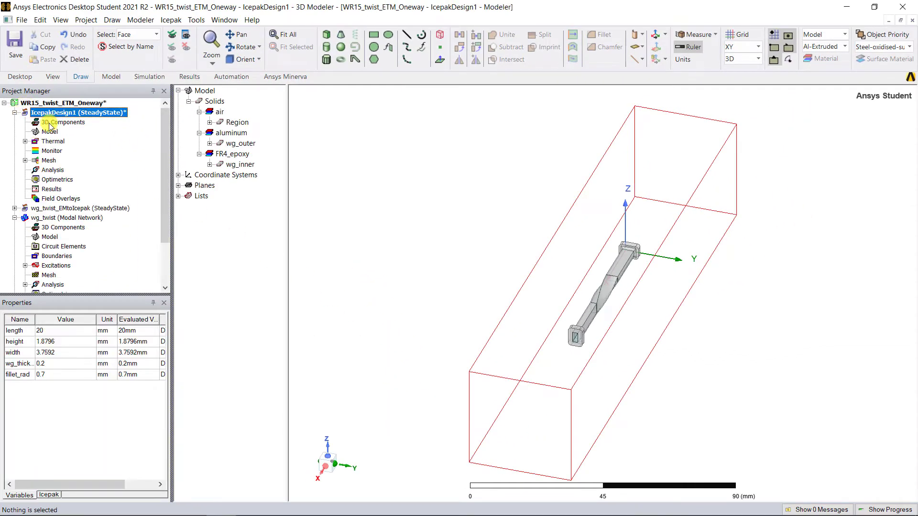
pyautogui.rightClick(119, 114)
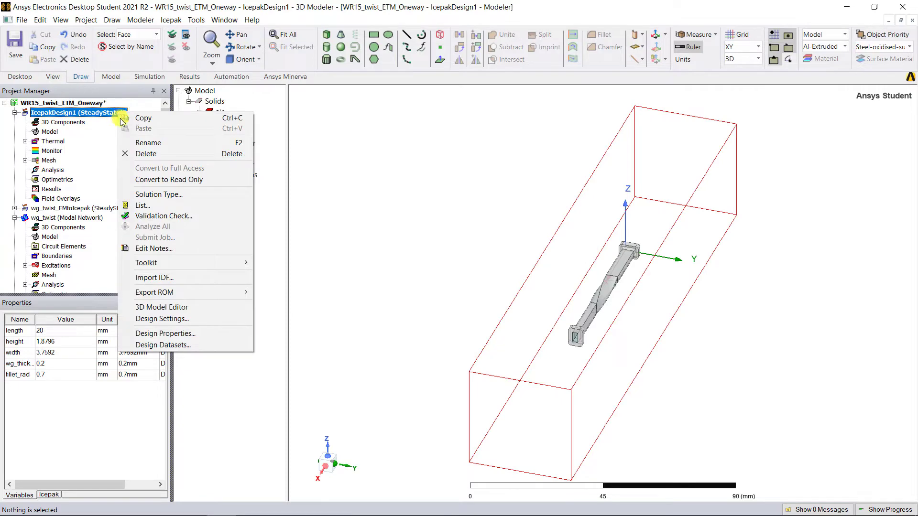
pyautogui.click(206, 319)
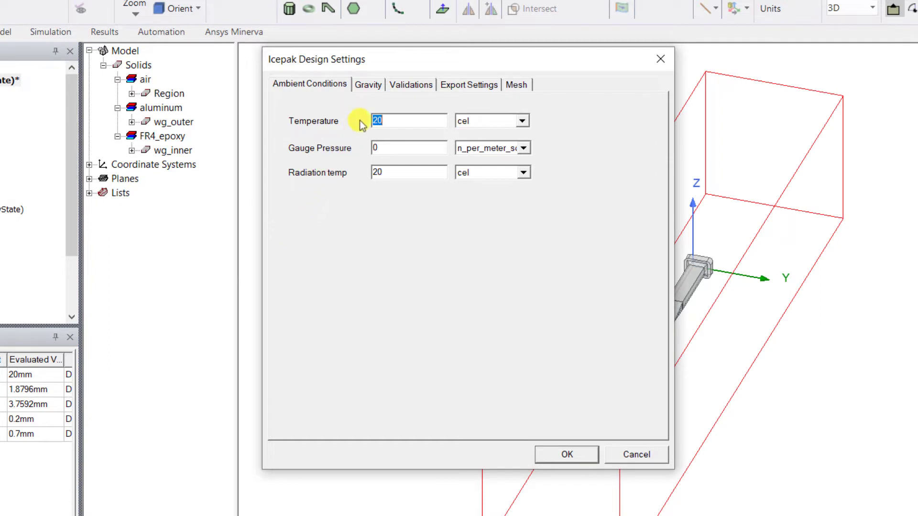
pyautogui.click(380, 88)
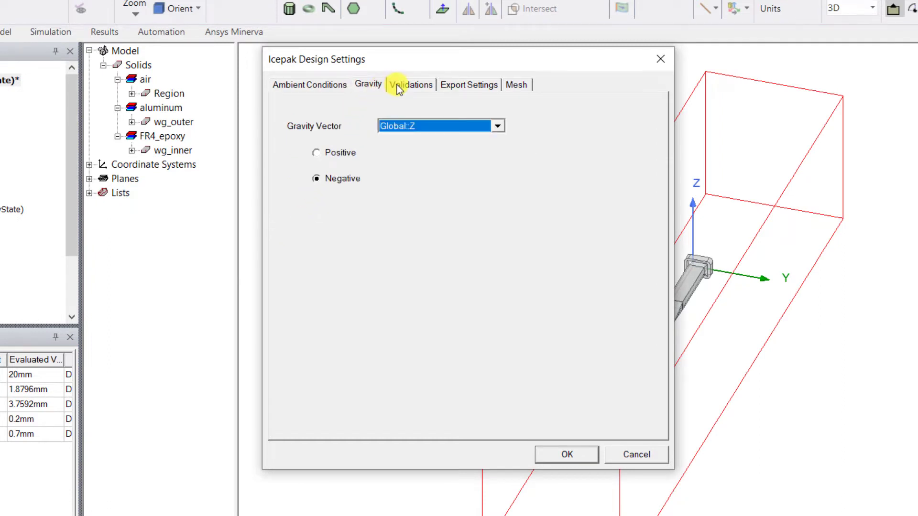
pyautogui.click(429, 86)
pyautogui.click(488, 89)
pyautogui.click(516, 85)
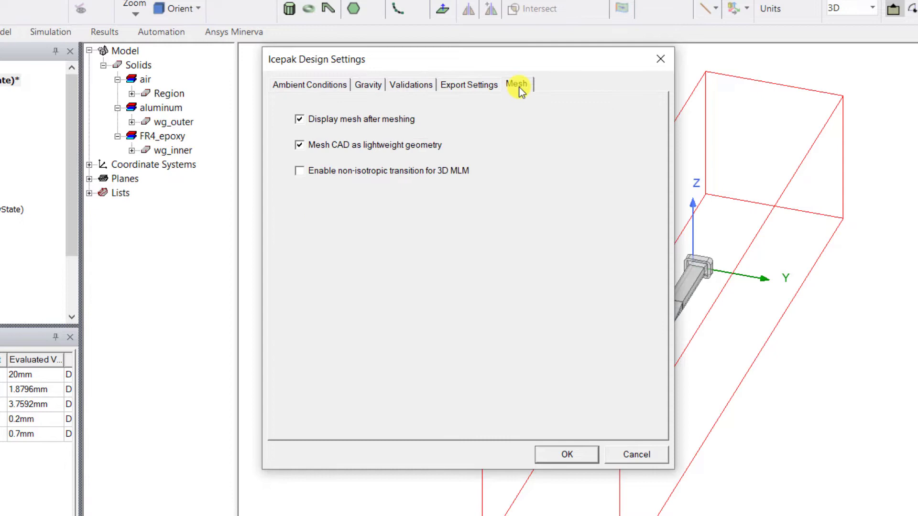
pyautogui.click(567, 454)
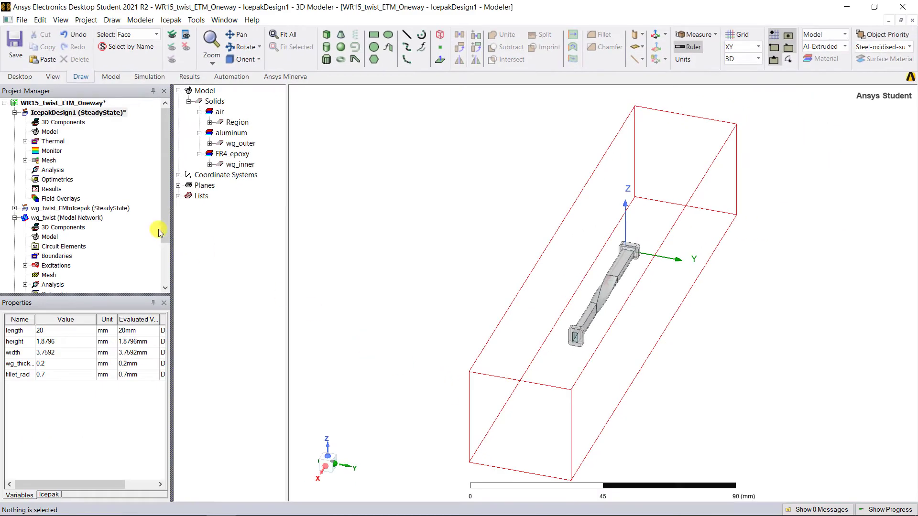
# Step: Add a solve setup using turbulent flow, discrete-ordinates radiation, and gravity
pyautogui.rightClick(49, 170)
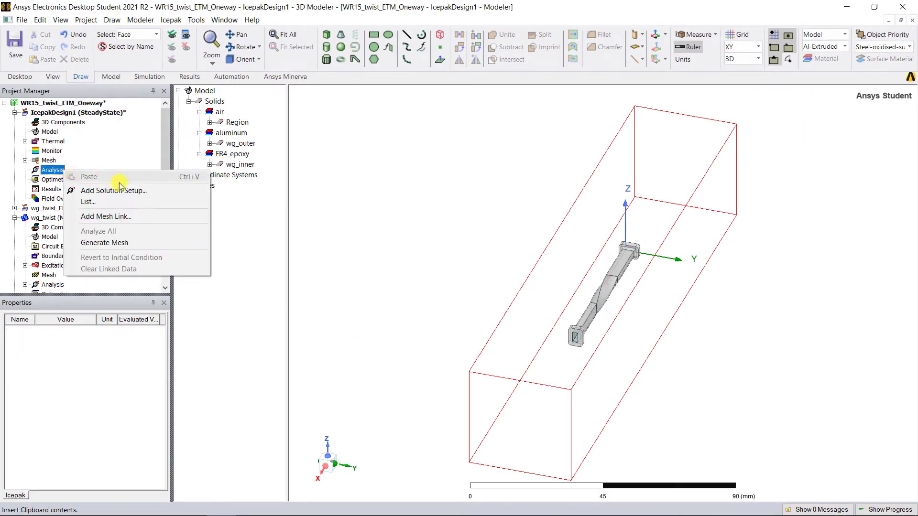
pyautogui.click(148, 191)
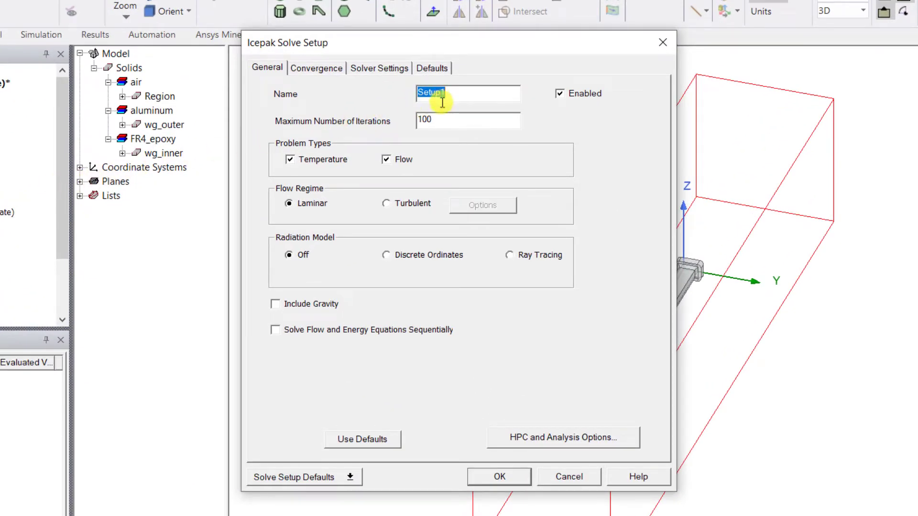
pyautogui.press('Tab')
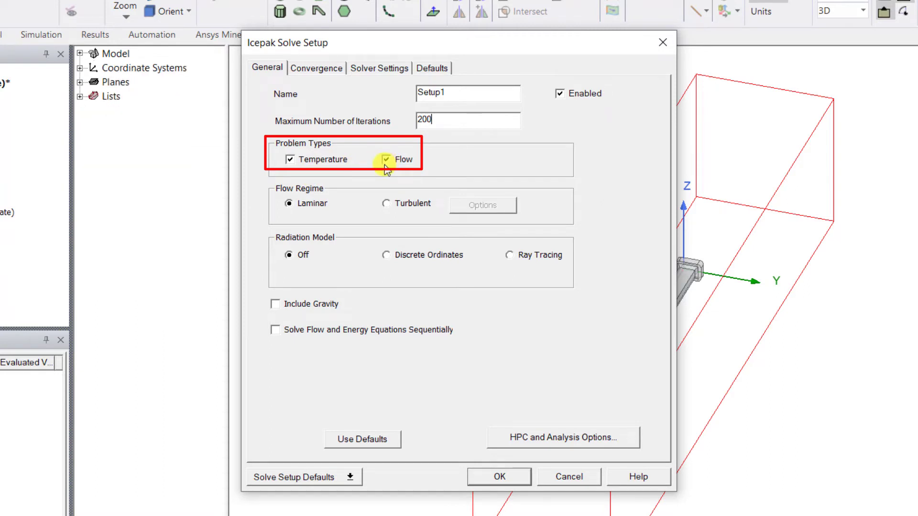
pyautogui.click(386, 204)
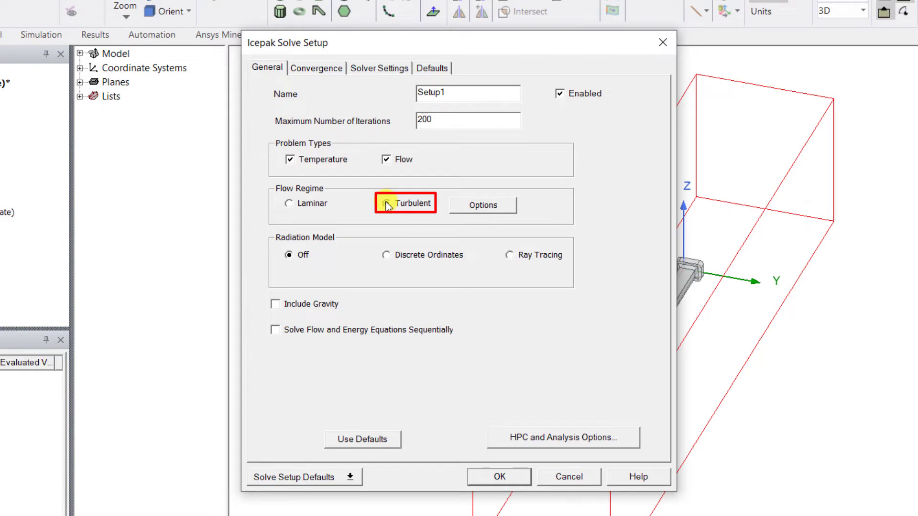
pyautogui.click(386, 255)
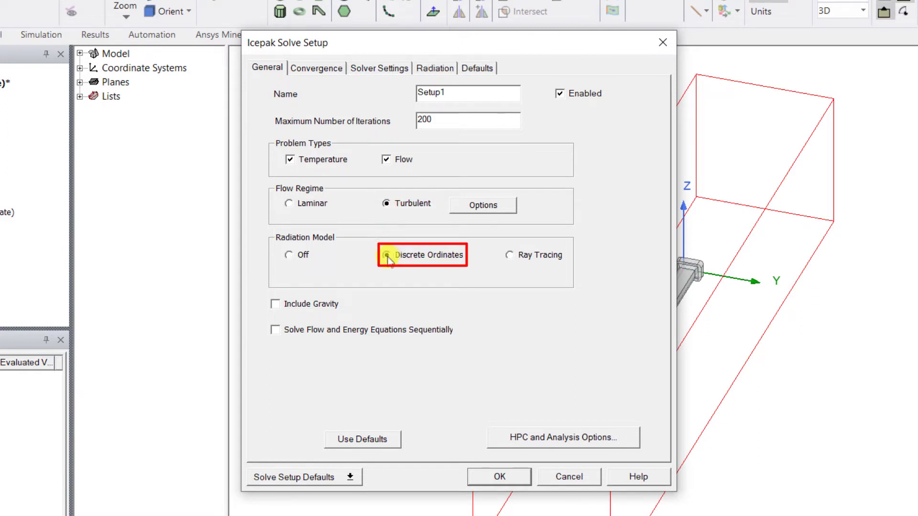
pyautogui.click(276, 304)
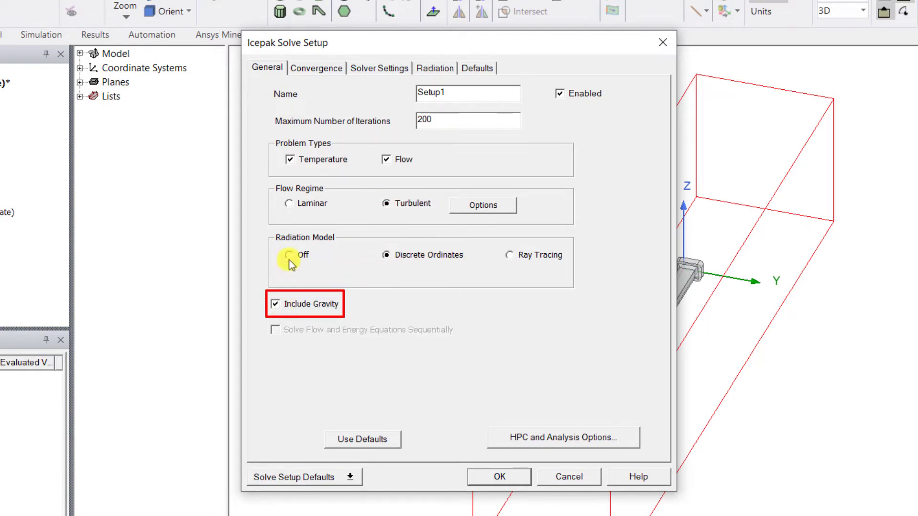
# Step: Set the flow convergence criterion to 0.0005 and energy convergence to 1e-12
pyautogui.click(329, 68)
pyautogui.click(431, 118)
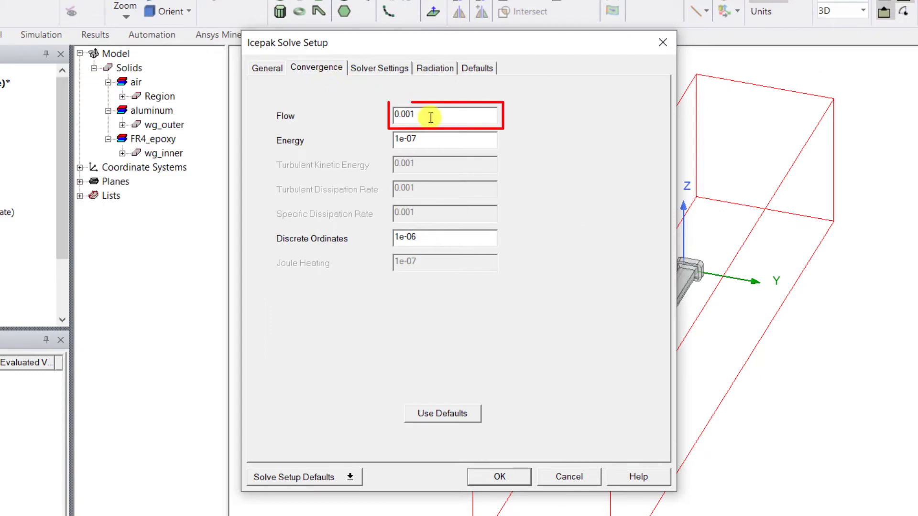
pyautogui.press('BackSpace')
pyautogui.write('05')
pyautogui.click(438, 138)
pyautogui.press('BackSpace')
pyautogui.press('BackSpace')
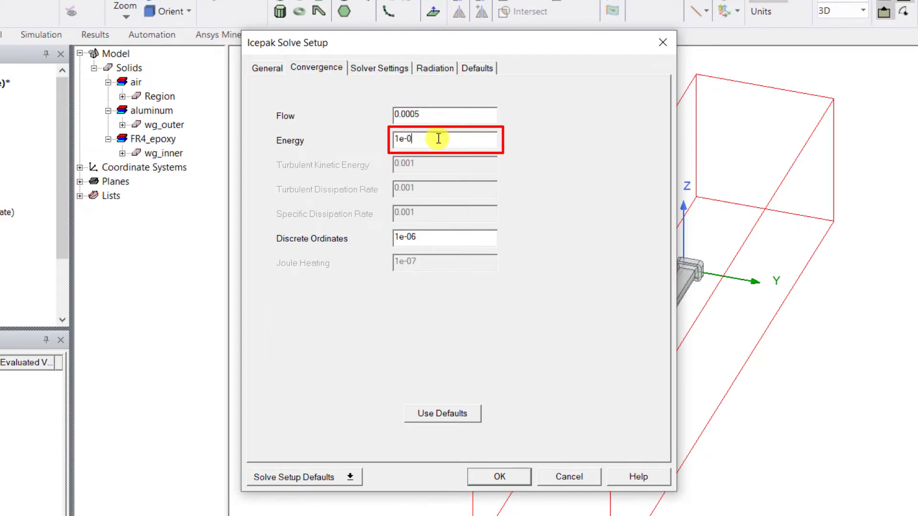
pyautogui.write('12')
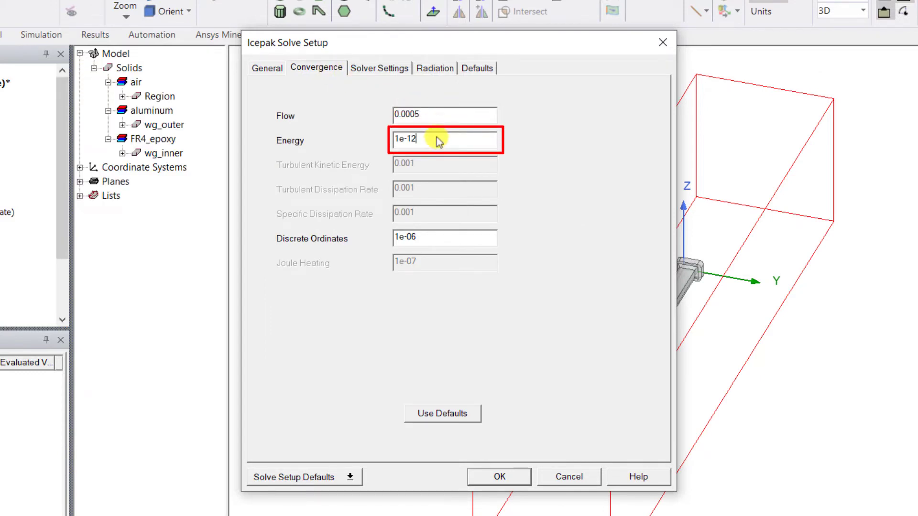
# Step: Set the initial X velocity to 1 m_per_sec and accept the solve setup
pyautogui.click(407, 68)
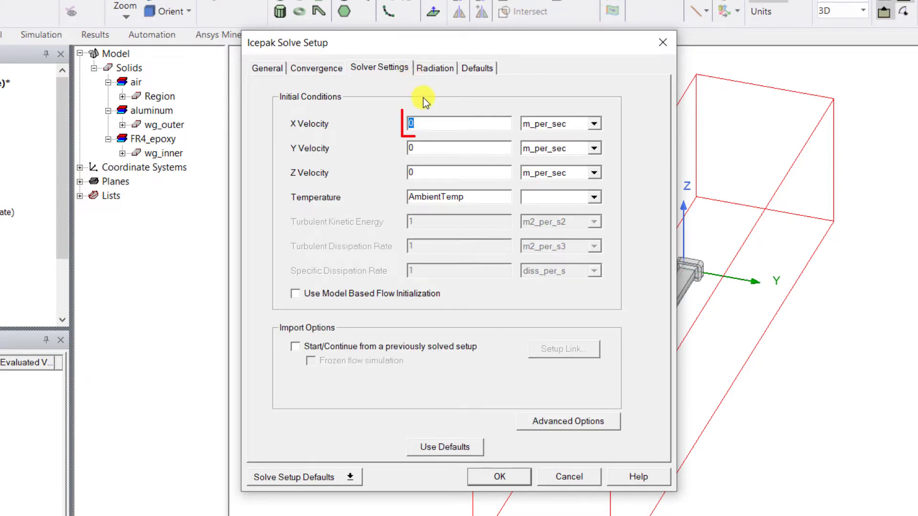
pyautogui.write('1')
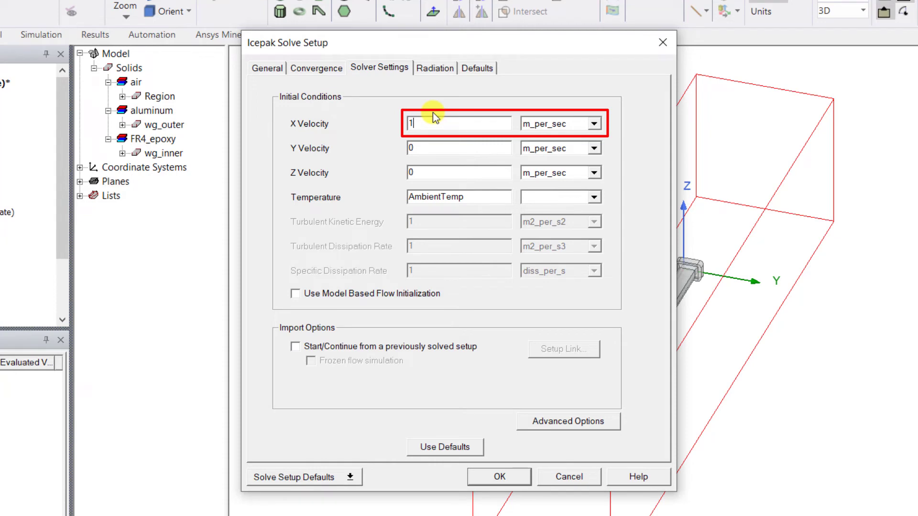
pyautogui.click(447, 70)
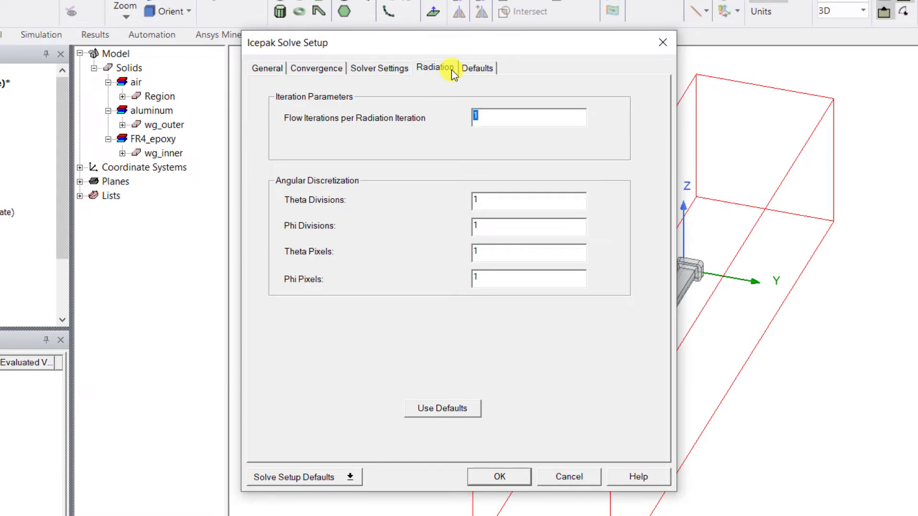
pyautogui.click(512, 478)
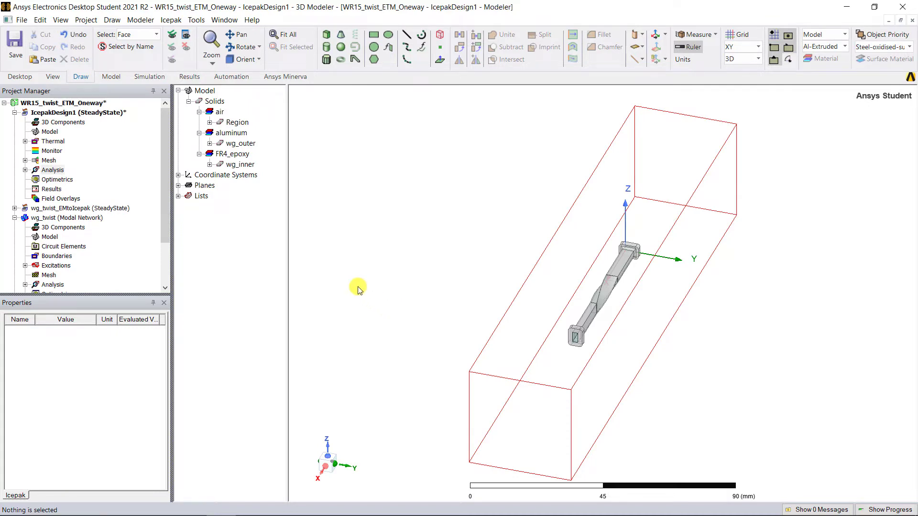
# Step: Raise the global mesh region resolution one level toward Fine
pyautogui.click(51, 161)
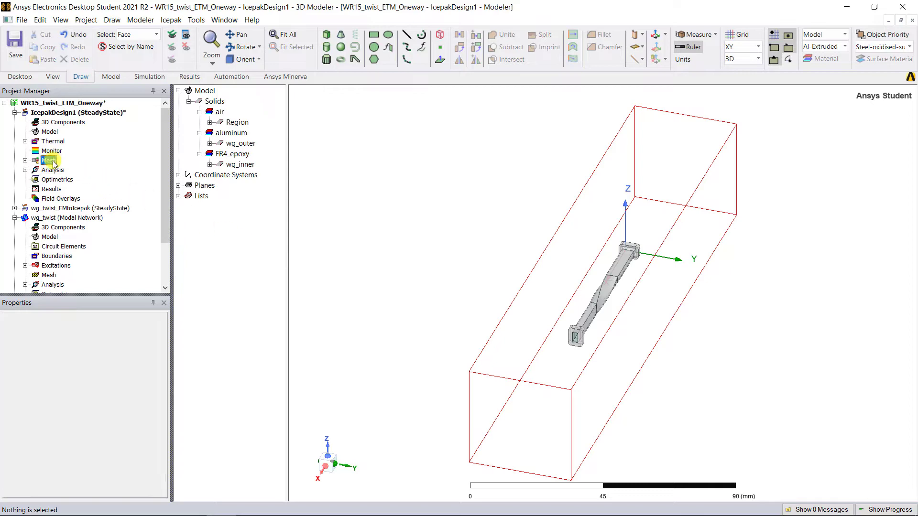
pyautogui.rightClick(51, 161)
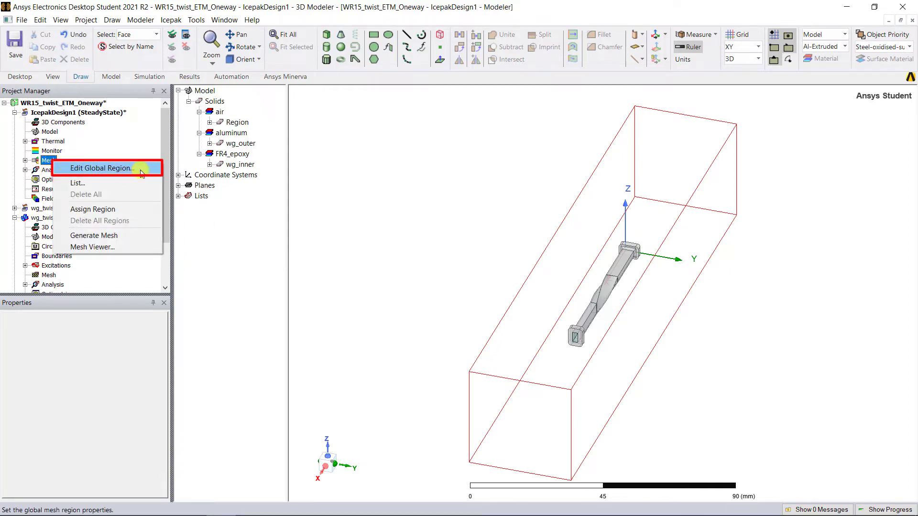
pyautogui.click(140, 171)
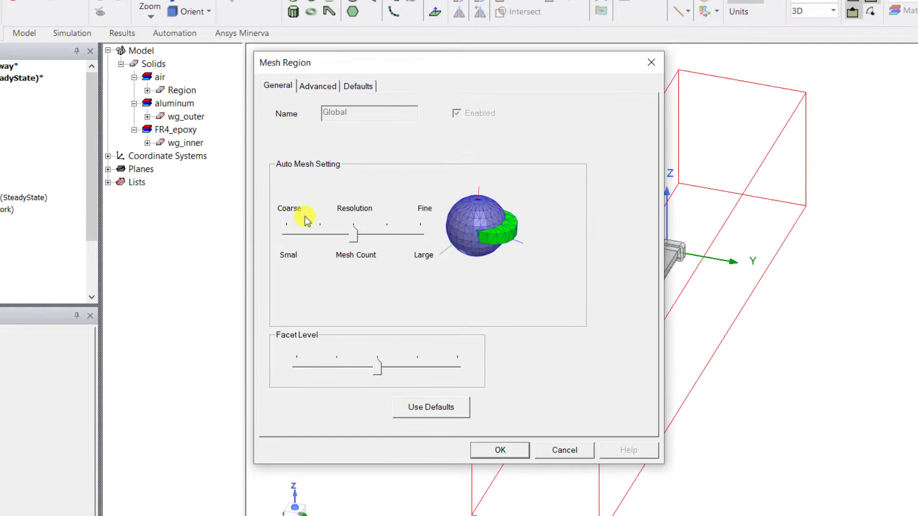
pyautogui.moveTo(399, 238); pyautogui.dragTo(404, 245)
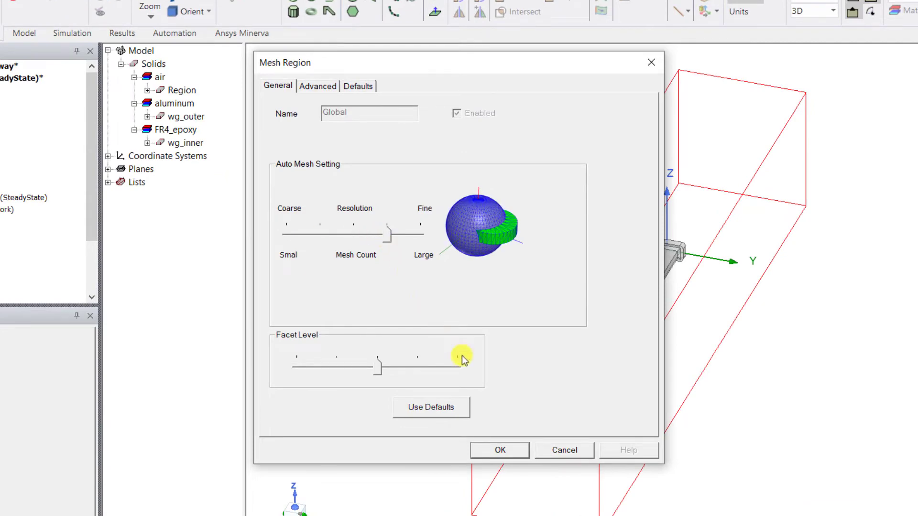
pyautogui.click(522, 448)
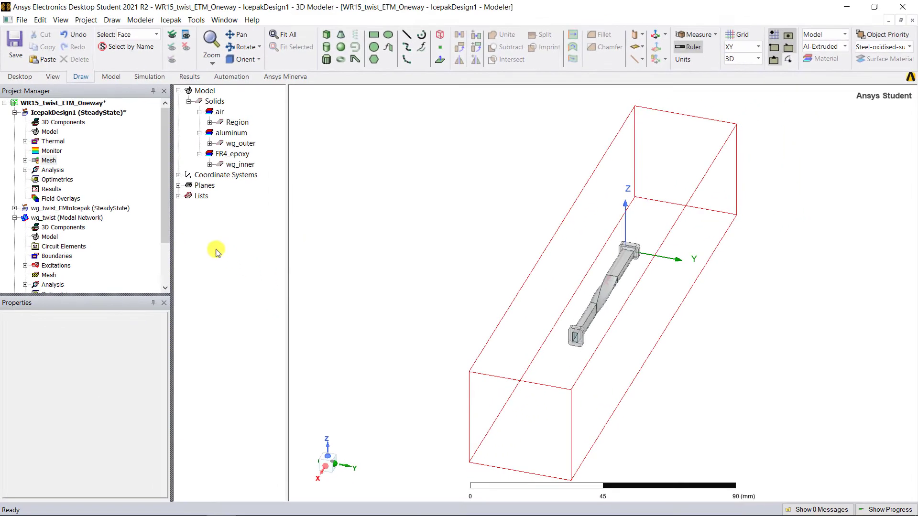
pyautogui.click(51, 161)
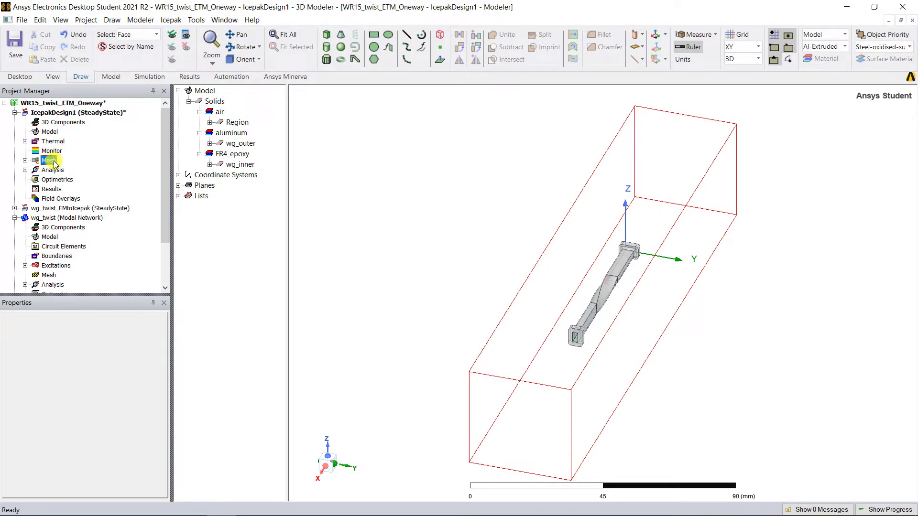
# Step: Generate the 404884-element mesh and nudge the cut-plane offset slightly higher
pyautogui.rightClick(54, 163)
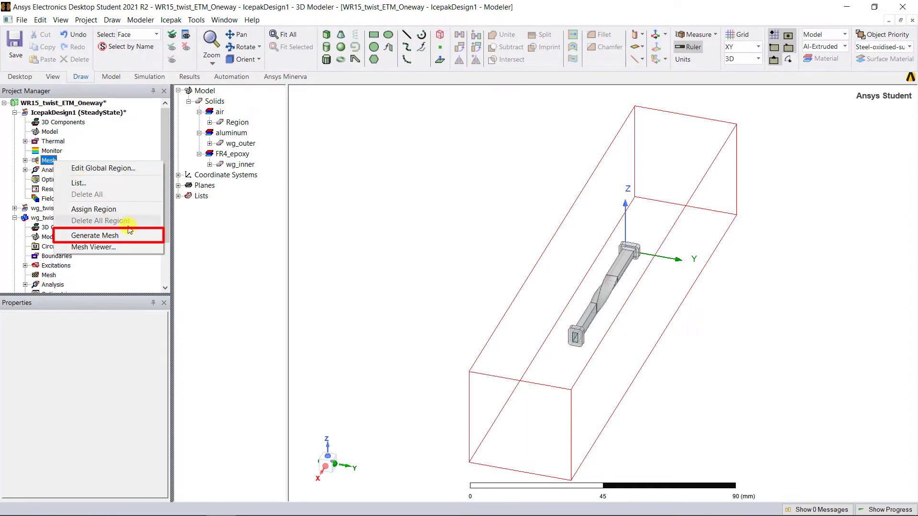
pyautogui.click(110, 236)
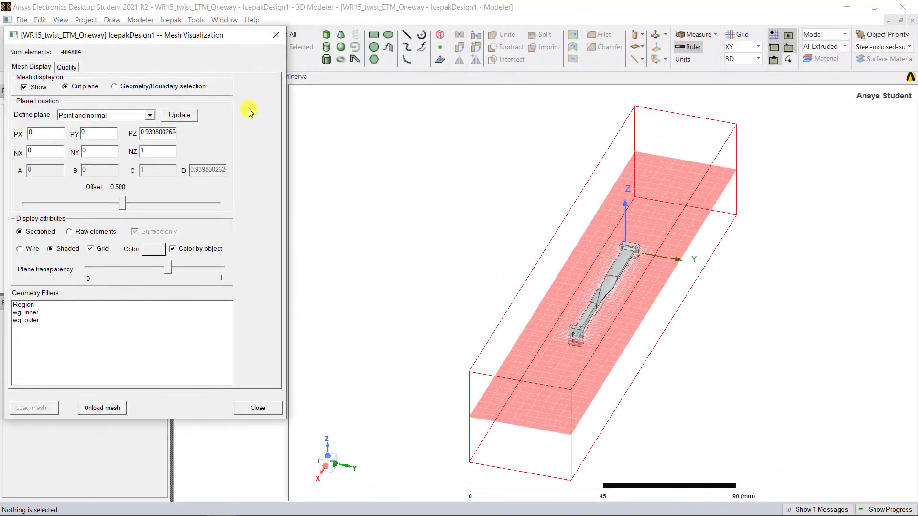
pyautogui.moveTo(123, 202)
pyautogui.mouseDown()
pyautogui.moveTo(111, 202)
pyautogui.moveTo(128, 205)
pyautogui.mouseUp()
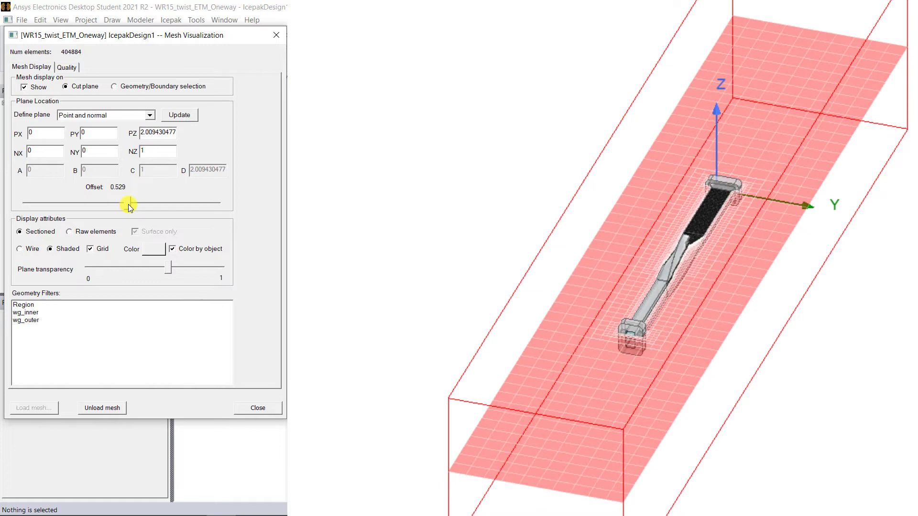
# Step: Display the wg_outer surface mesh instead of the cut plane, then close the mesh viewer
pyautogui.click(114, 87)
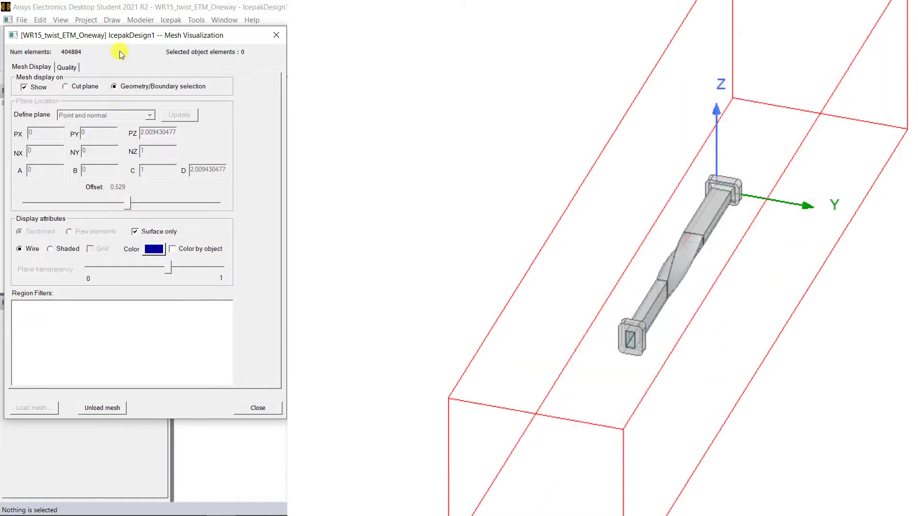
pyautogui.moveTo(120, 35); pyautogui.dragTo(114, 165)
pyautogui.click(240, 144)
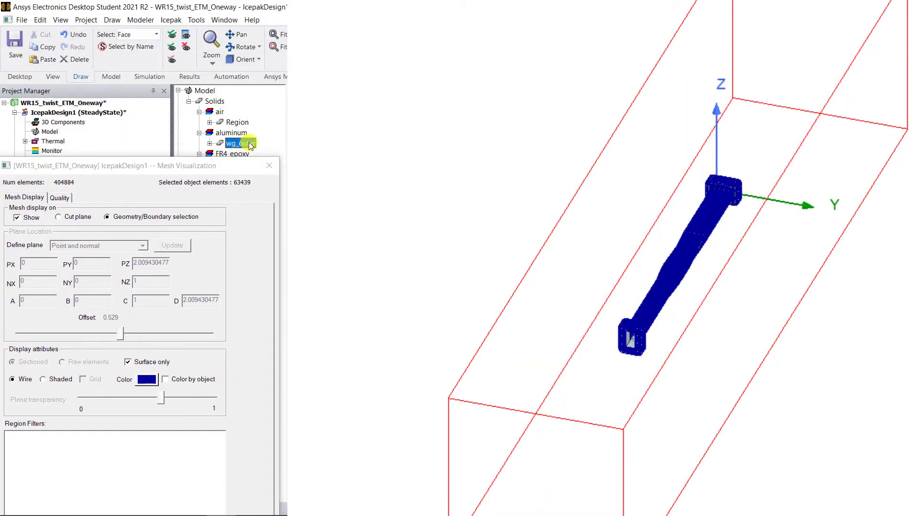
pyautogui.scroll(2, 689, 273)
pyautogui.scroll(5, 689, 271)
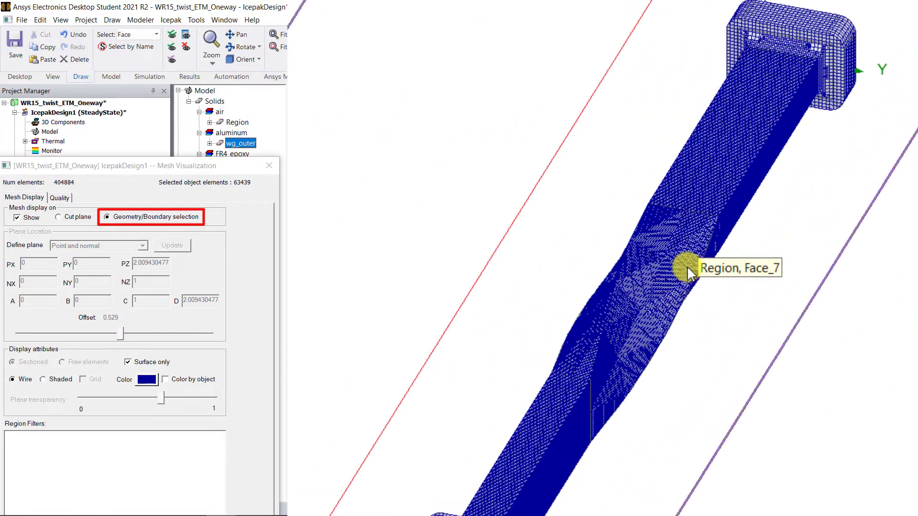
pyautogui.scroll(-6, 687, 266)
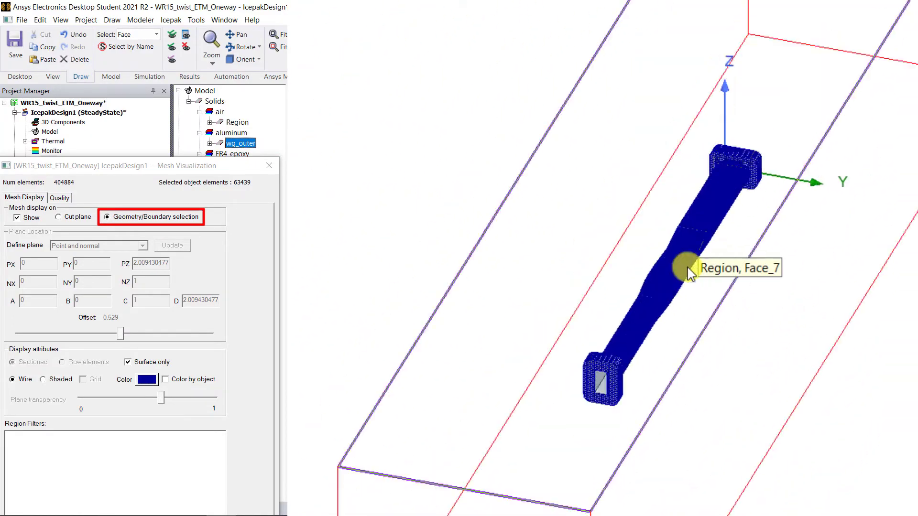
pyautogui.moveTo(239, 166); pyautogui.dragTo(262, 68)
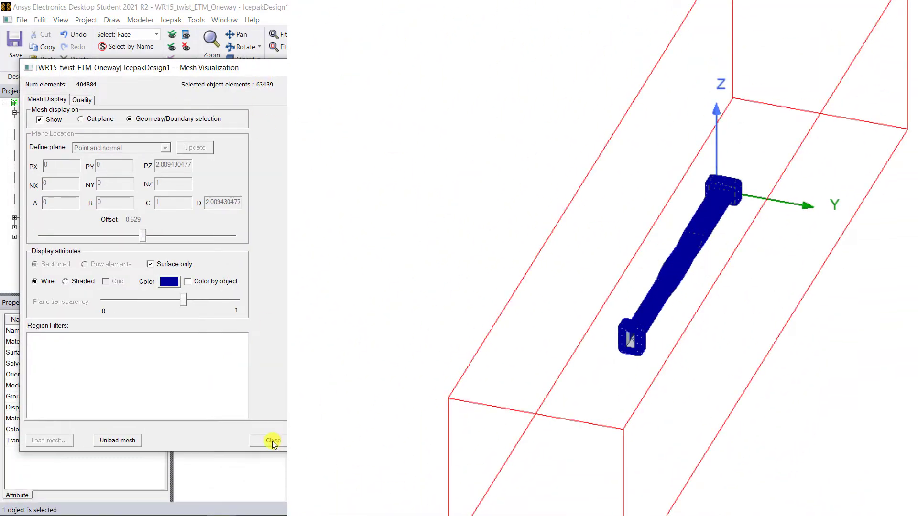
pyautogui.click(273, 440)
pyautogui.click(257, 366)
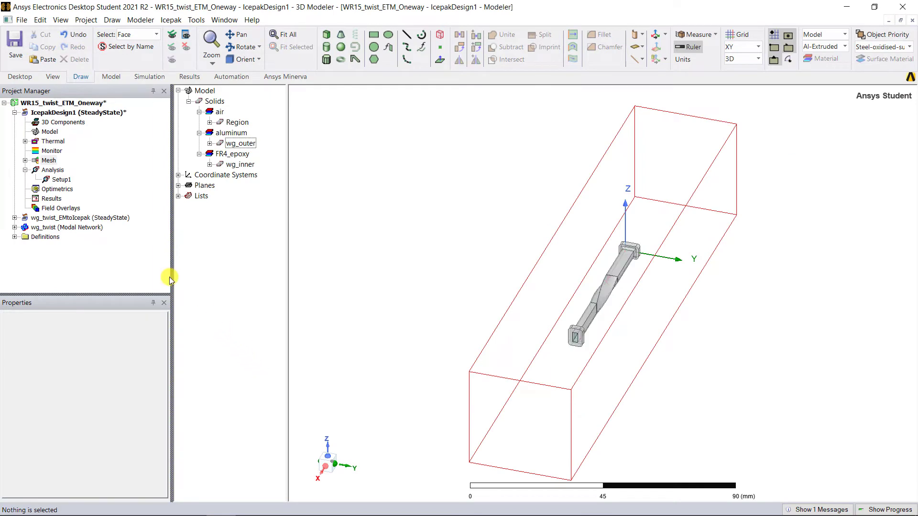
# Step: Analyze Setup1 and show its residual plot converging over 200 iterations
pyautogui.click(71, 181)
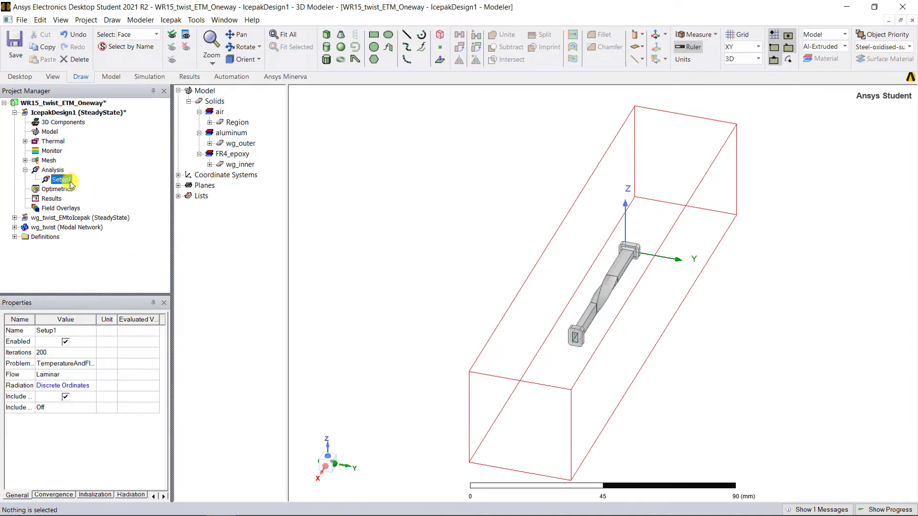
pyautogui.rightClick(71, 182)
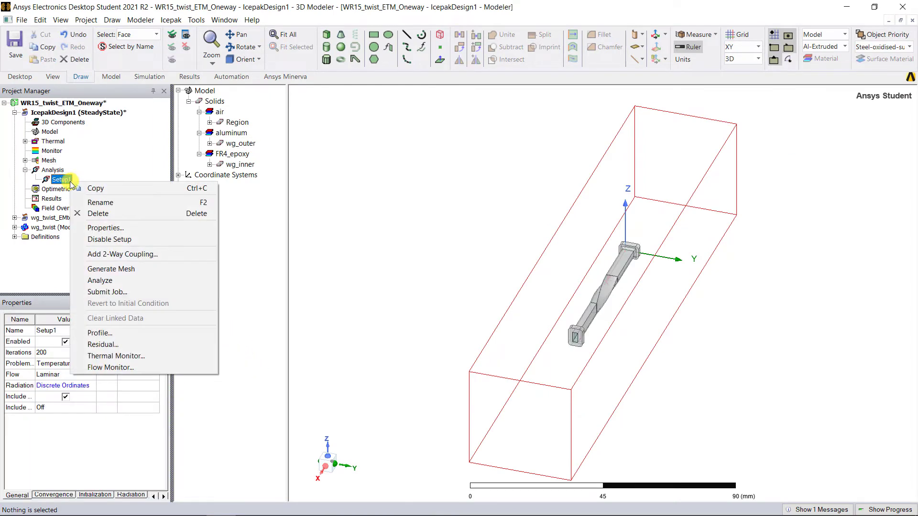
pyautogui.click(144, 280)
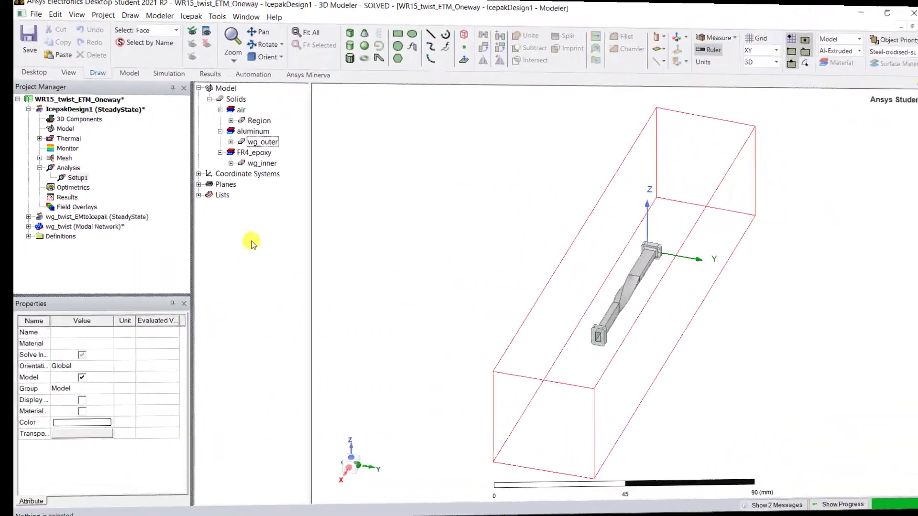
pyautogui.rightClick(85, 180)
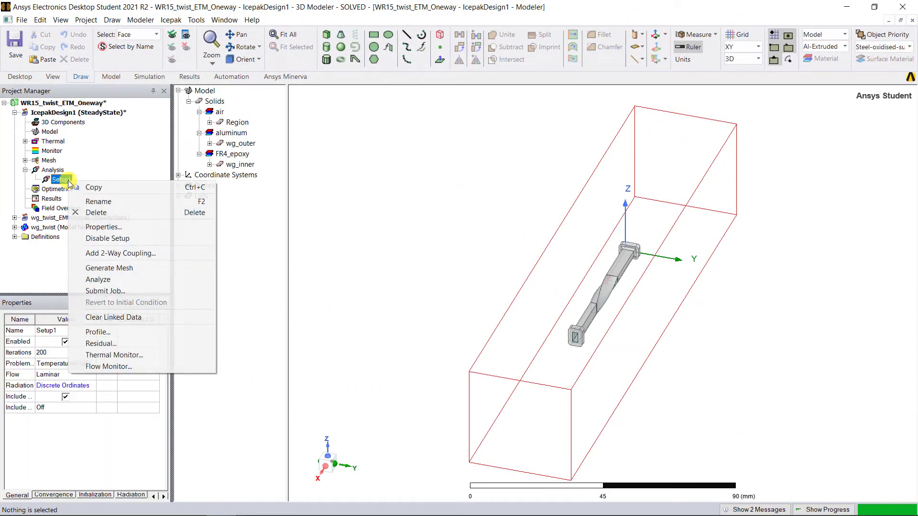
pyautogui.click(130, 344)
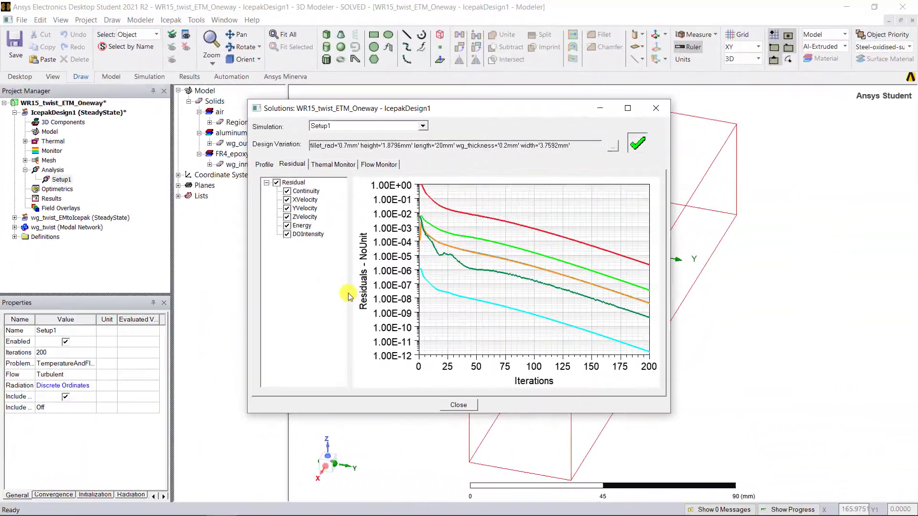
# Step: Check the 4.384 W mapped EM loss: 4.31 W in wg_inner and 0.07423 W on wg_outer
pyautogui.click(270, 164)
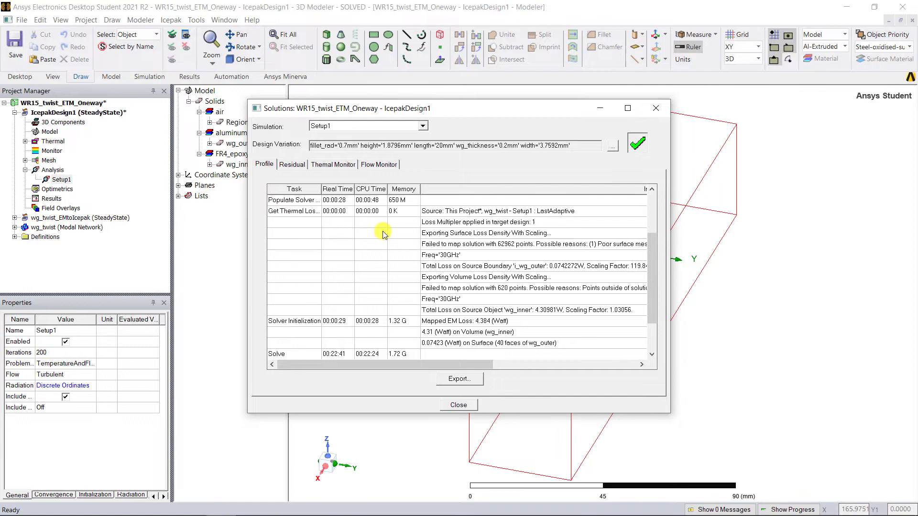
pyautogui.click(529, 323)
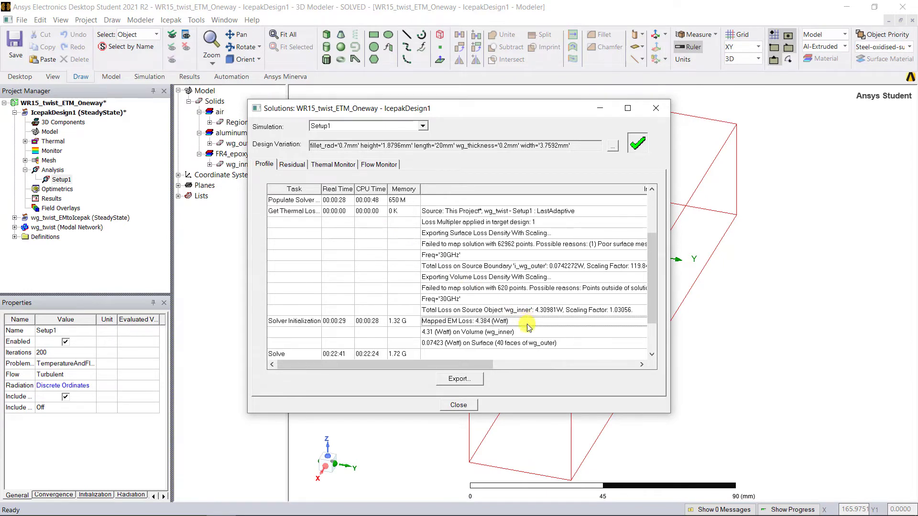
pyautogui.click(528, 333)
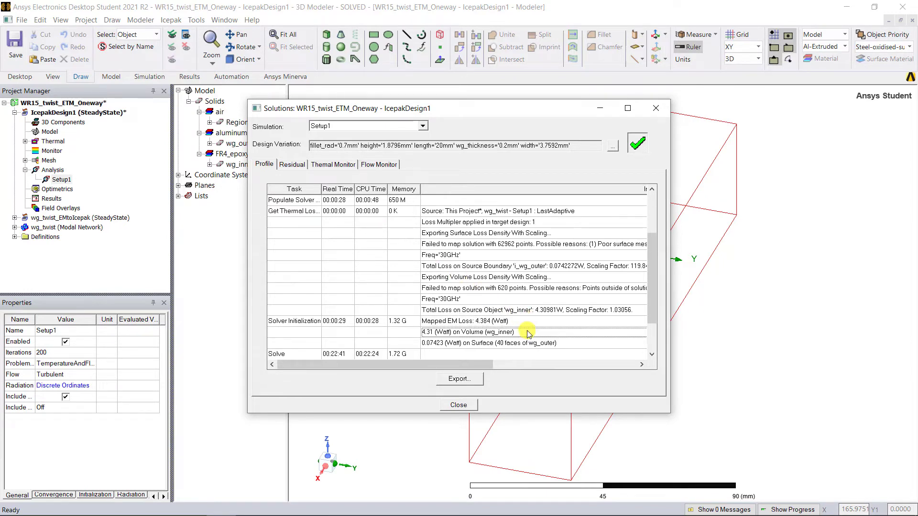
pyautogui.click(548, 344)
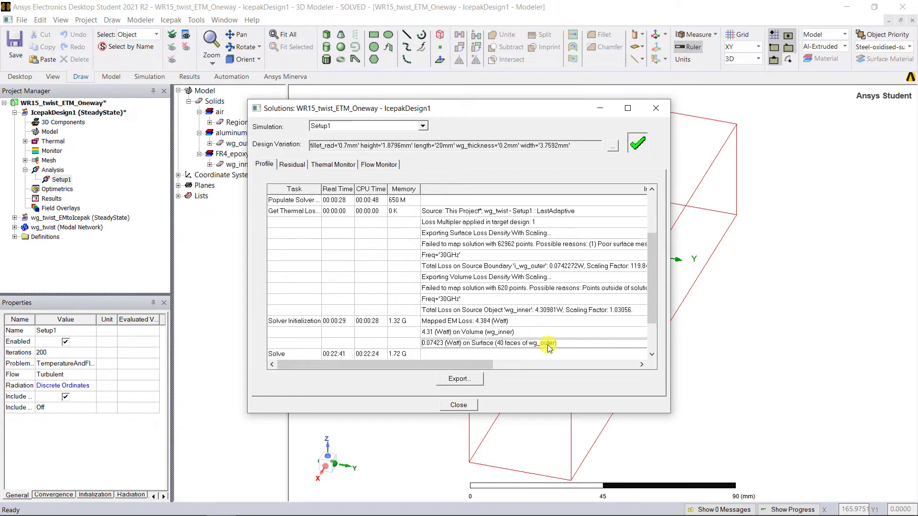
# Step: Plot surface-only temperature on wg_outer and wg_inner, spanning 98.3430 to 155.9059 cel
pyautogui.click(460, 405)
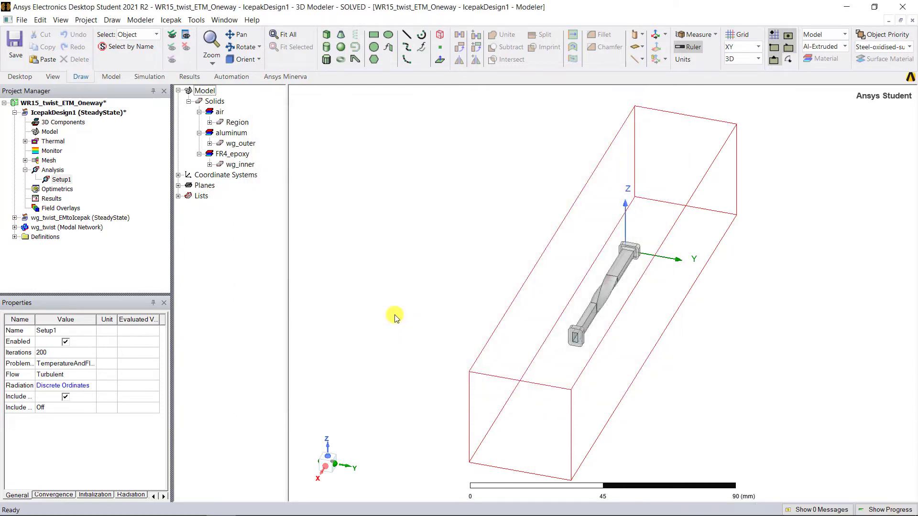
pyautogui.click(395, 319)
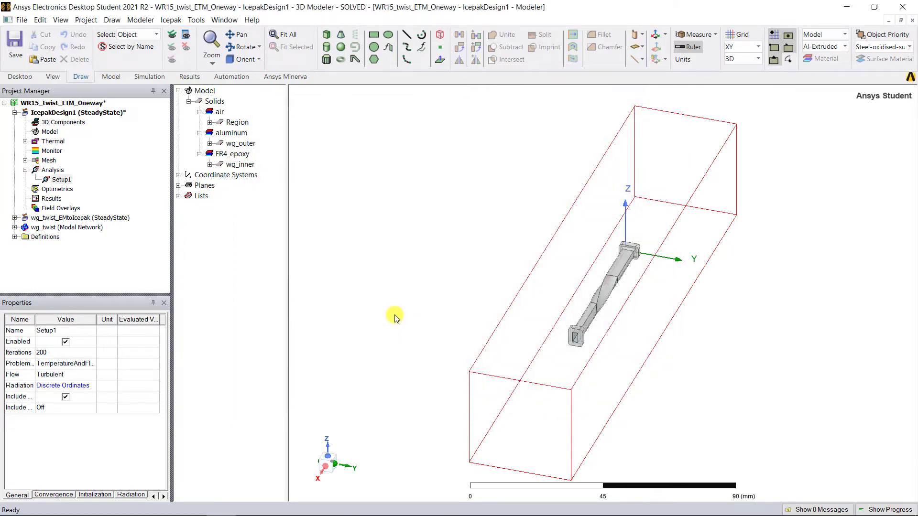
pyautogui.click(255, 149)
pyautogui.keyDown('ctrl'); pyautogui.click(255, 165); pyautogui.keyUp('ctrl')
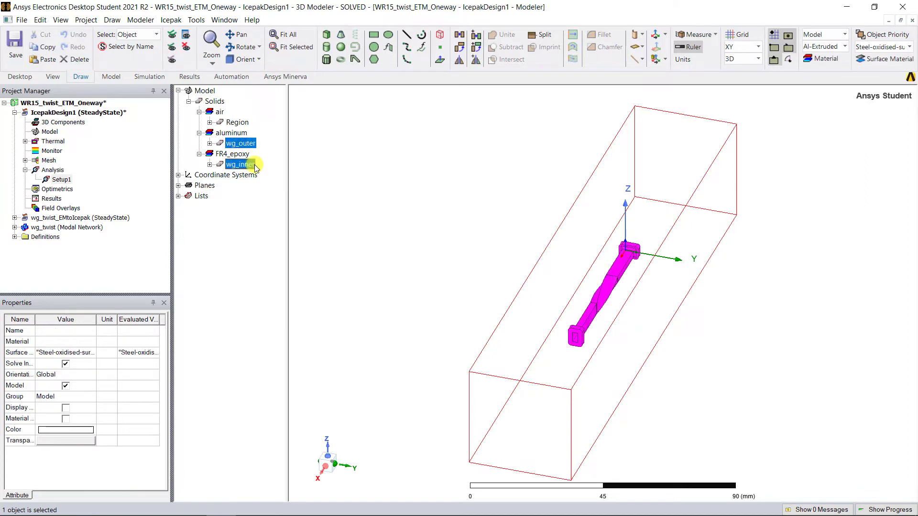
pyautogui.rightClick(255, 165)
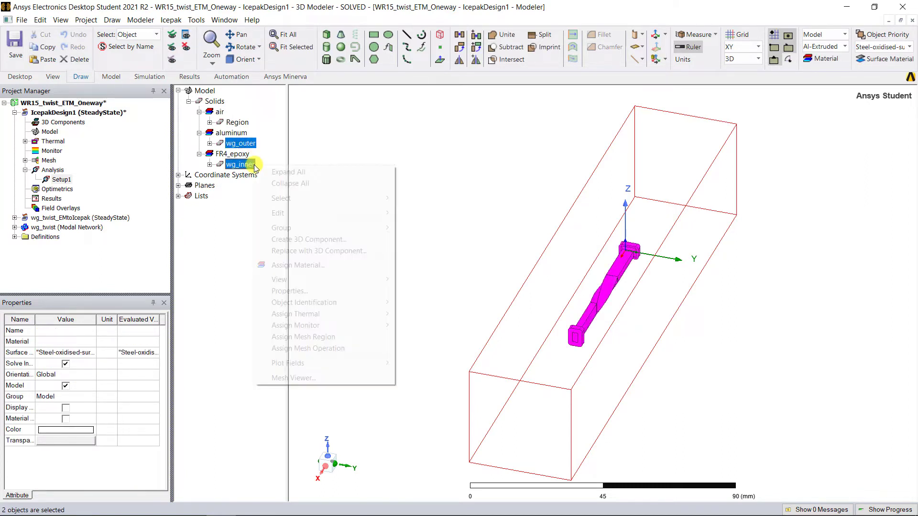
pyautogui.moveTo(378, 364)
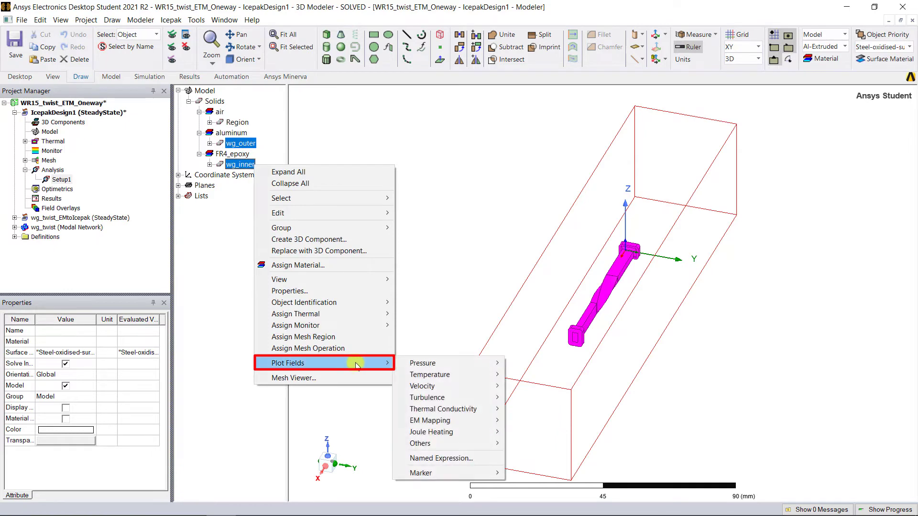
pyautogui.moveTo(455, 375)
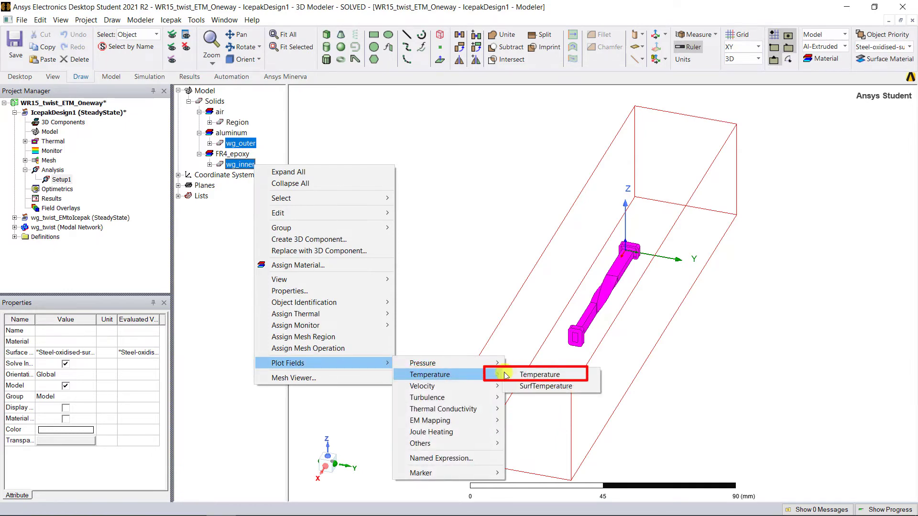
pyautogui.click(574, 376)
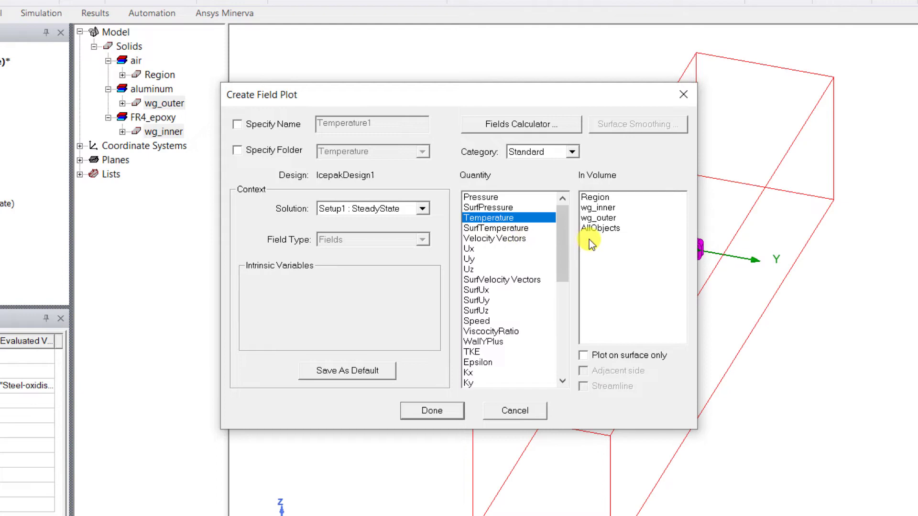
pyautogui.click(585, 358)
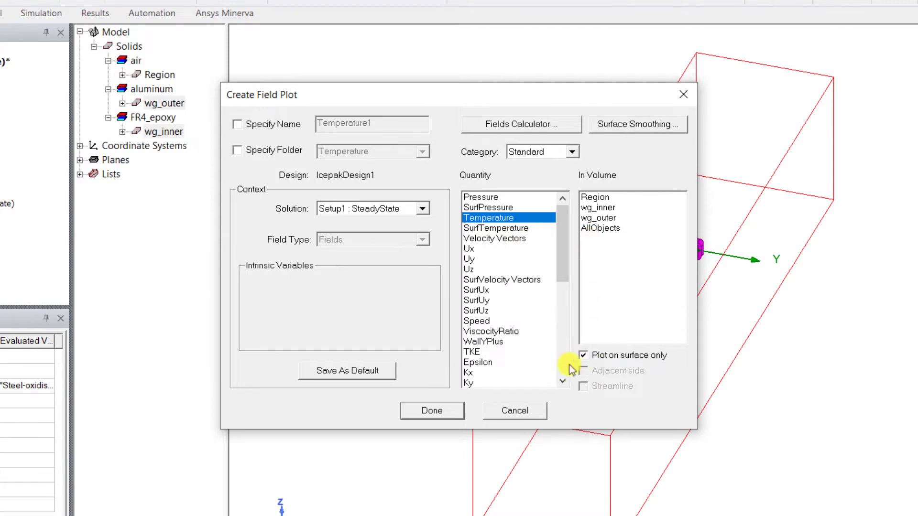
pyautogui.click(454, 411)
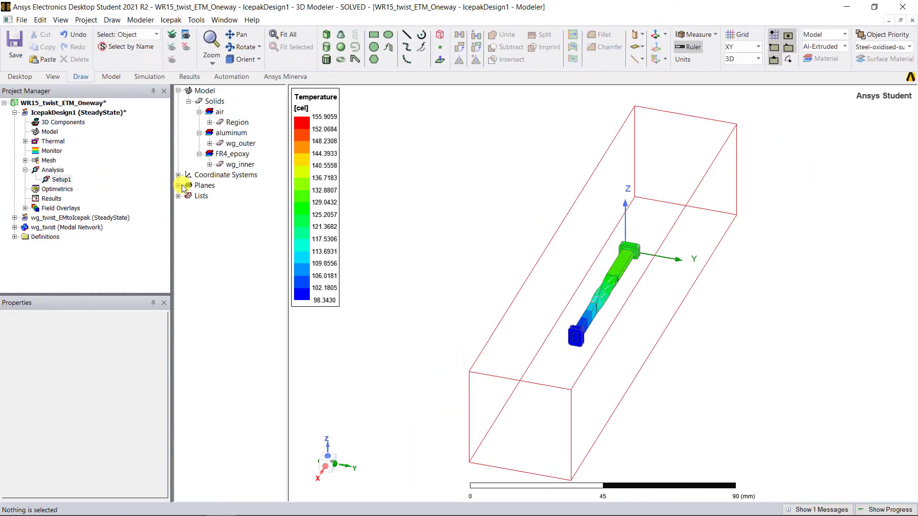
# Step: Plot velocity vectors on the RelativeCS1:XY plane, ranging 0 to 1.1116 m_per_sec
pyautogui.click(178, 186)
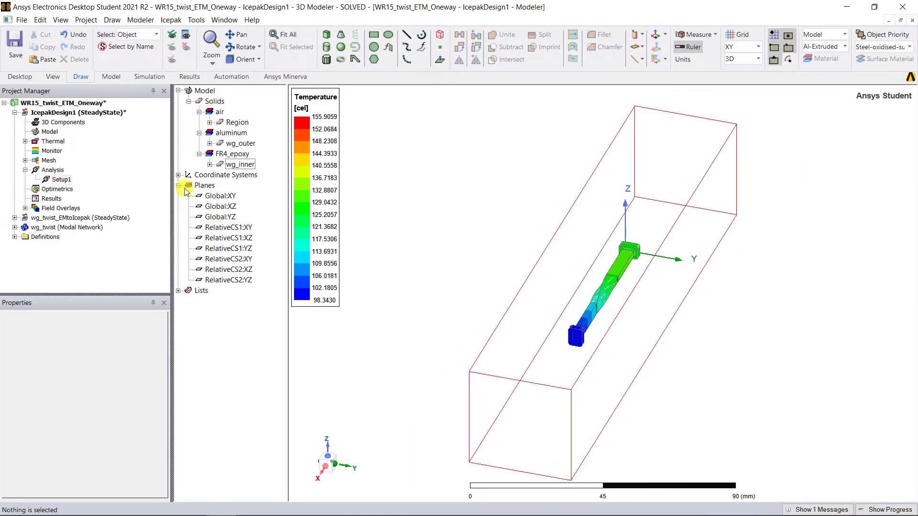
pyautogui.click(248, 228)
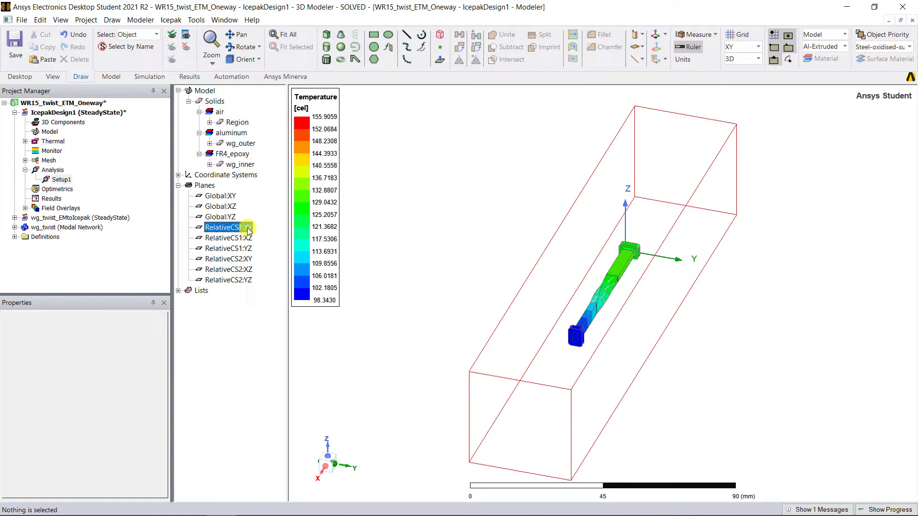
pyautogui.rightClick(358, 285)
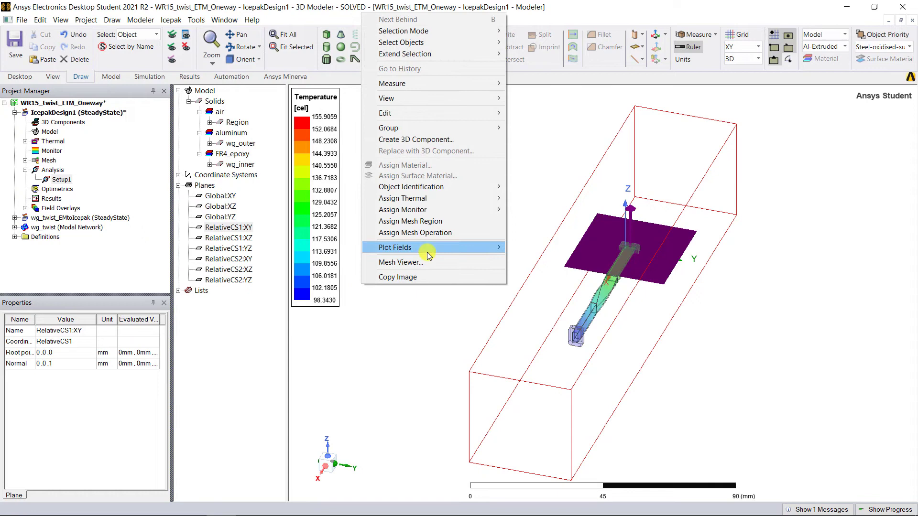
pyautogui.moveTo(438, 249)
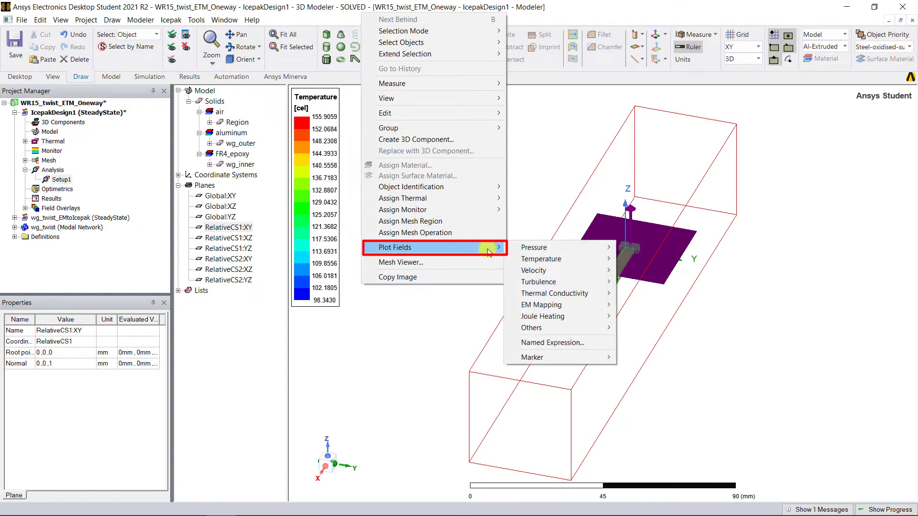
pyautogui.moveTo(584, 270)
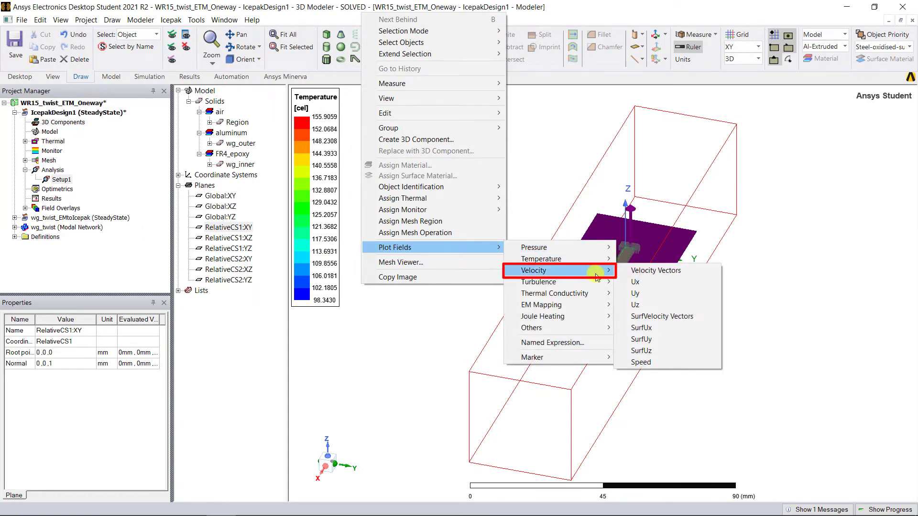
pyautogui.click(691, 272)
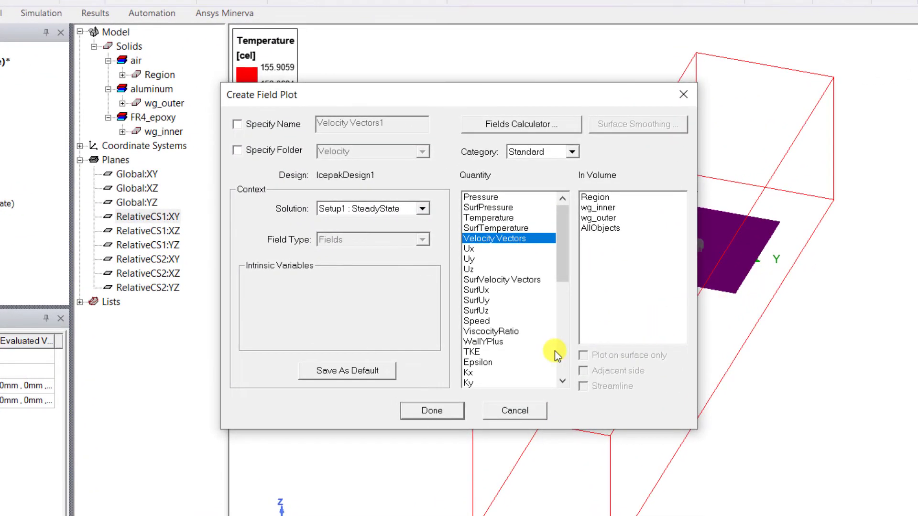
pyautogui.click(433, 410)
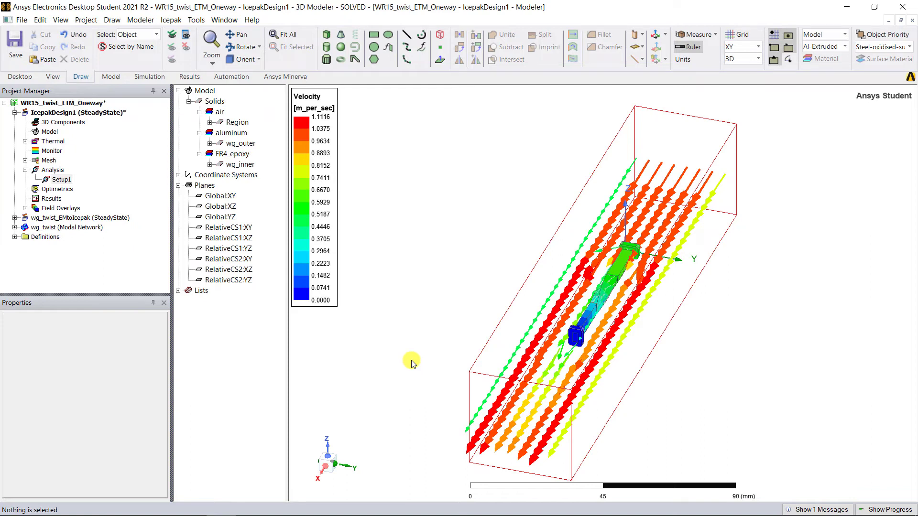
# Step: Add an adjacent-side HeatFlowRate calculation over Inlet and Outlet as one Fields Summary entry
pyautogui.click(201, 81)
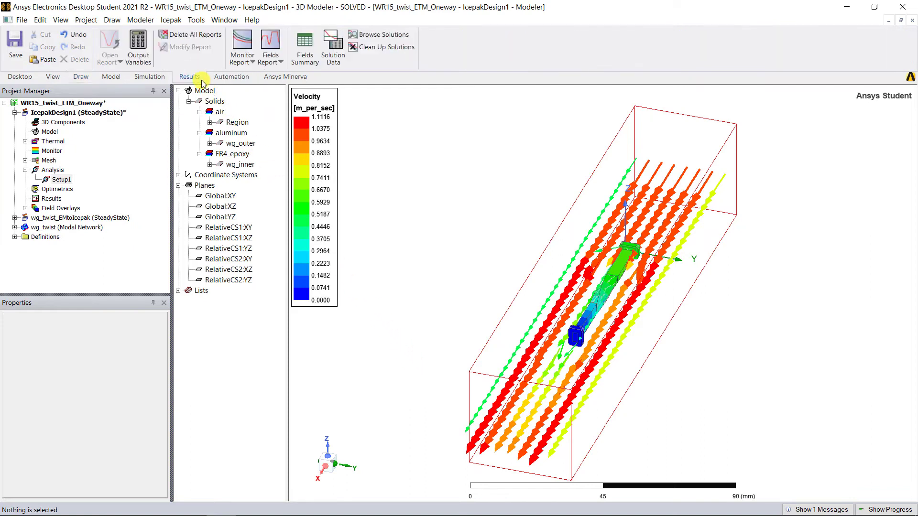
pyautogui.click(319, 67)
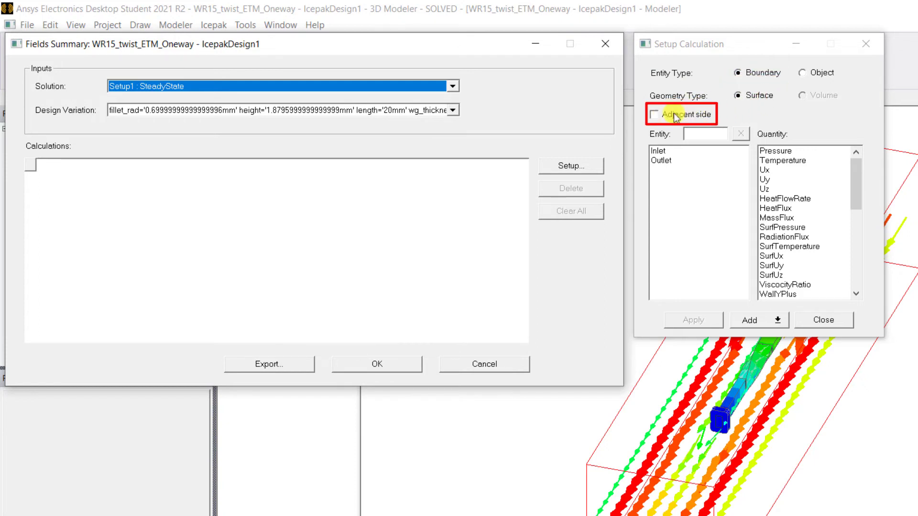
pyautogui.click(655, 116)
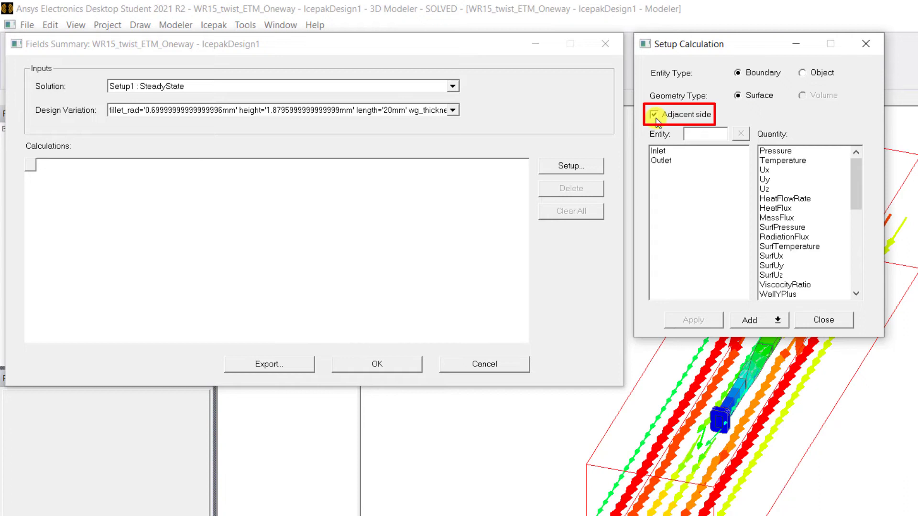
pyautogui.click(684, 151)
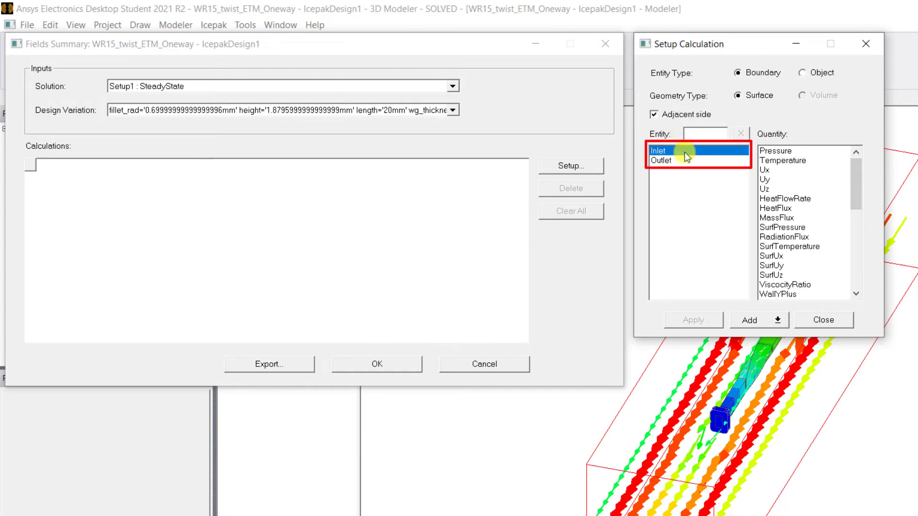
pyautogui.keyDown('ctrl'); pyautogui.click(690, 160); pyautogui.keyUp('ctrl')
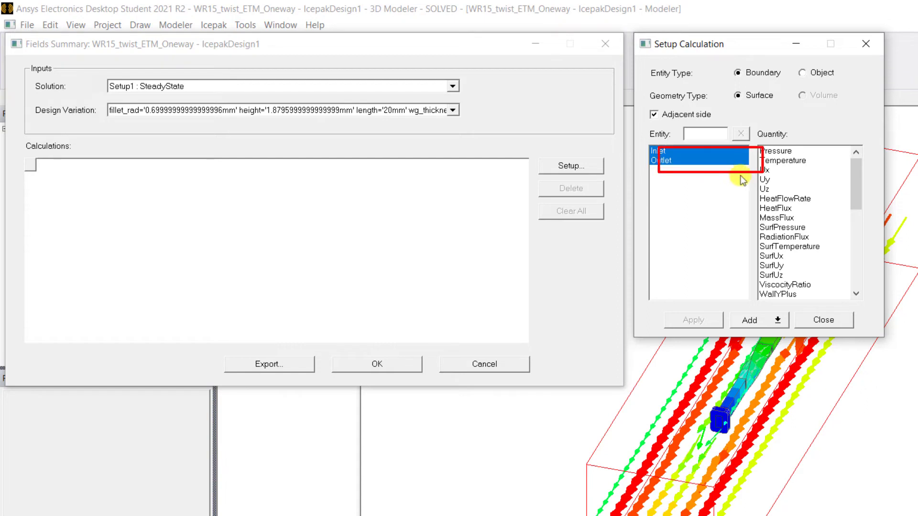
pyautogui.click(825, 199)
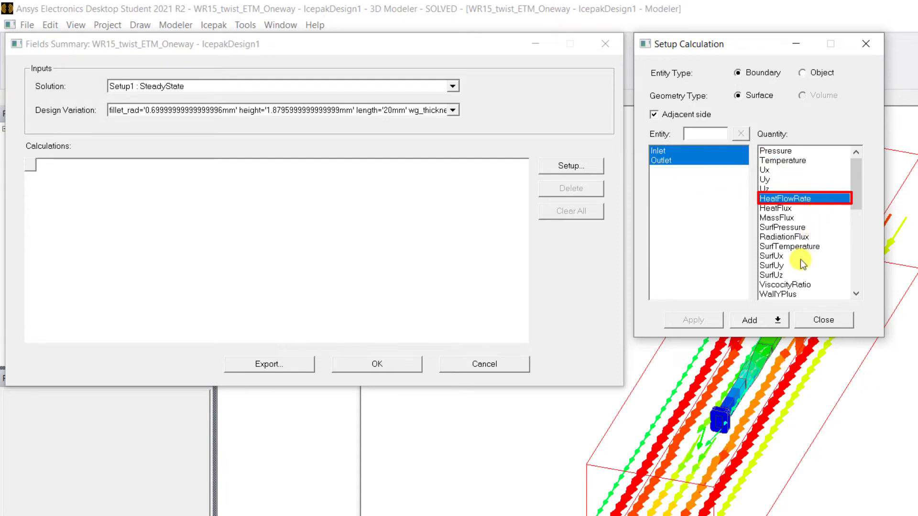
pyautogui.click(778, 320)
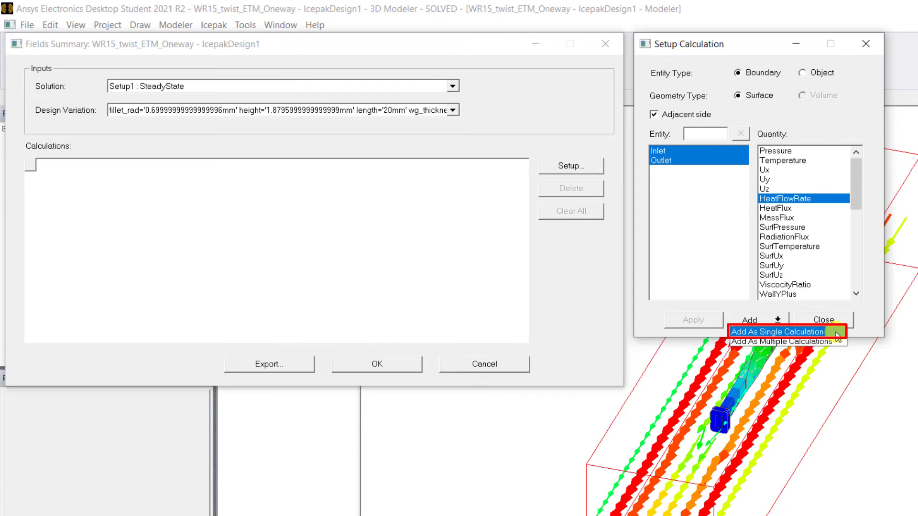
pyautogui.click(837, 333)
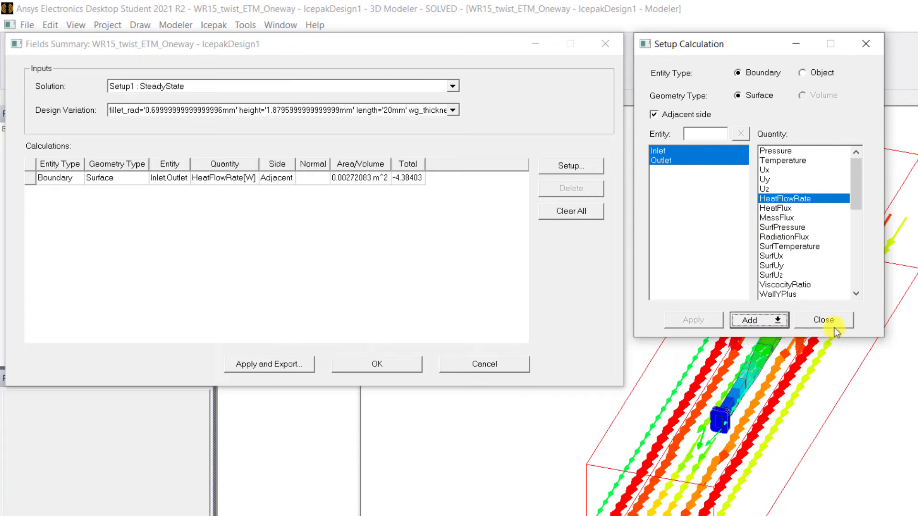
pyautogui.click(823, 321)
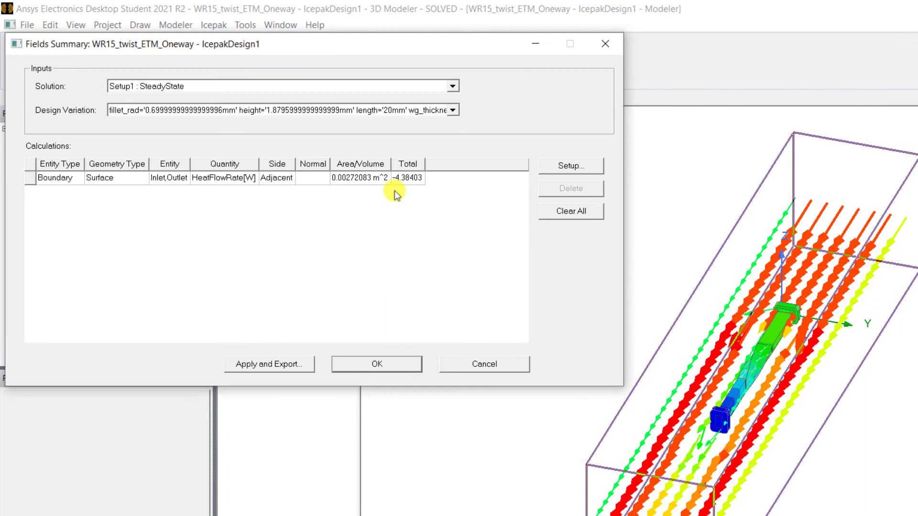
# Step: Widen the Total and Area/Volume columns to read -4.38403 W over 0.00272083 m^2
pyautogui.click(404, 180)
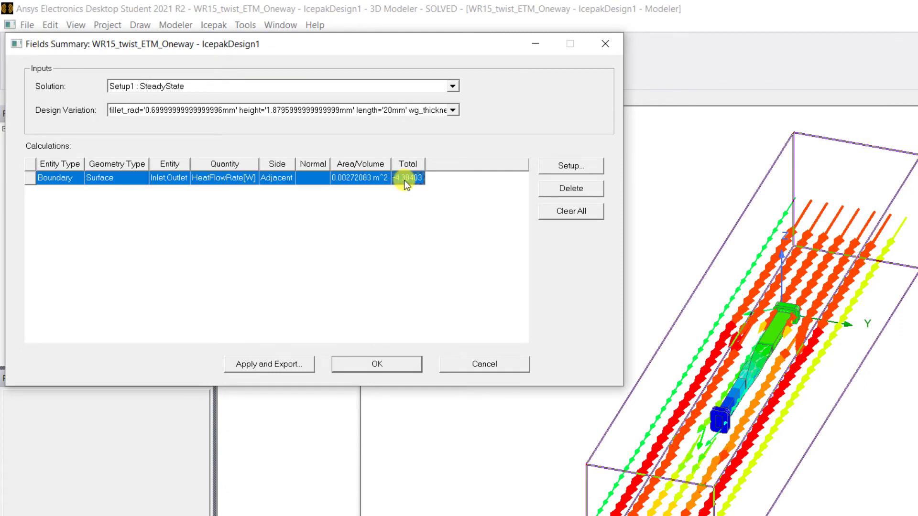
pyautogui.moveTo(424, 165); pyautogui.dragTo(404, 166)
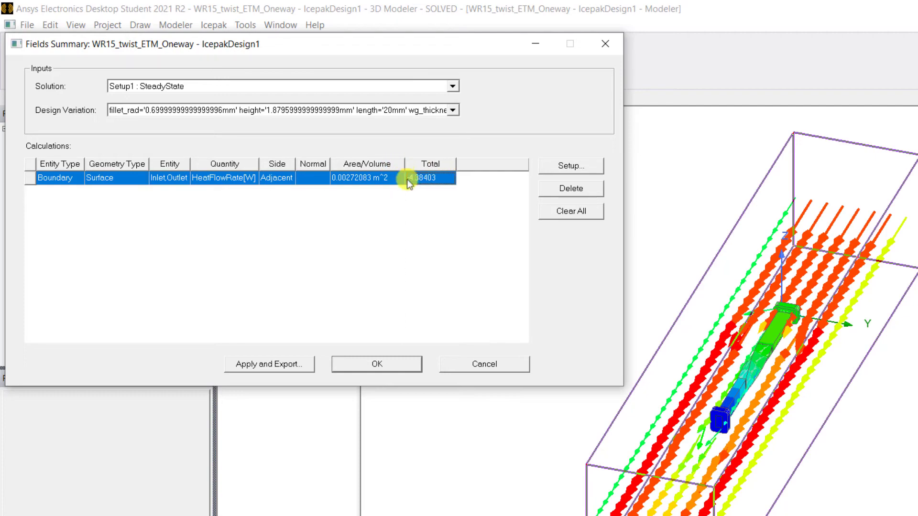
pyautogui.click(418, 209)
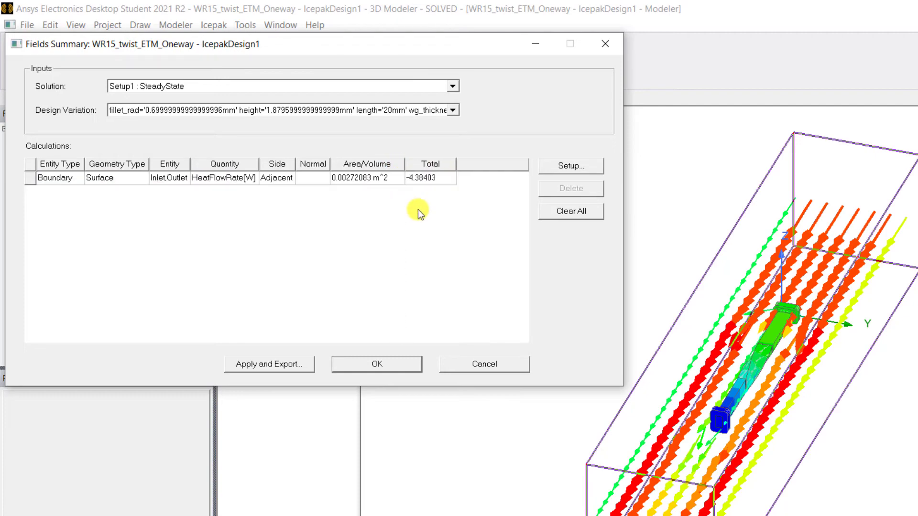
pyautogui.click(377, 365)
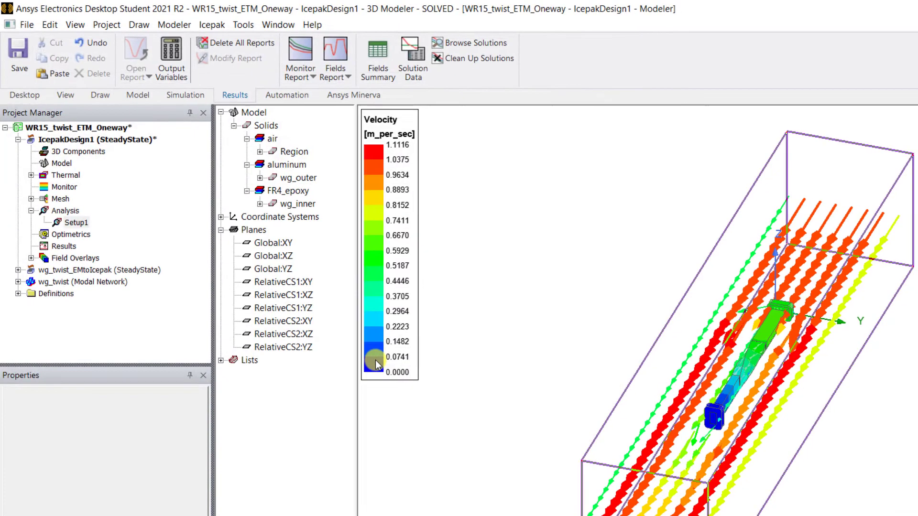